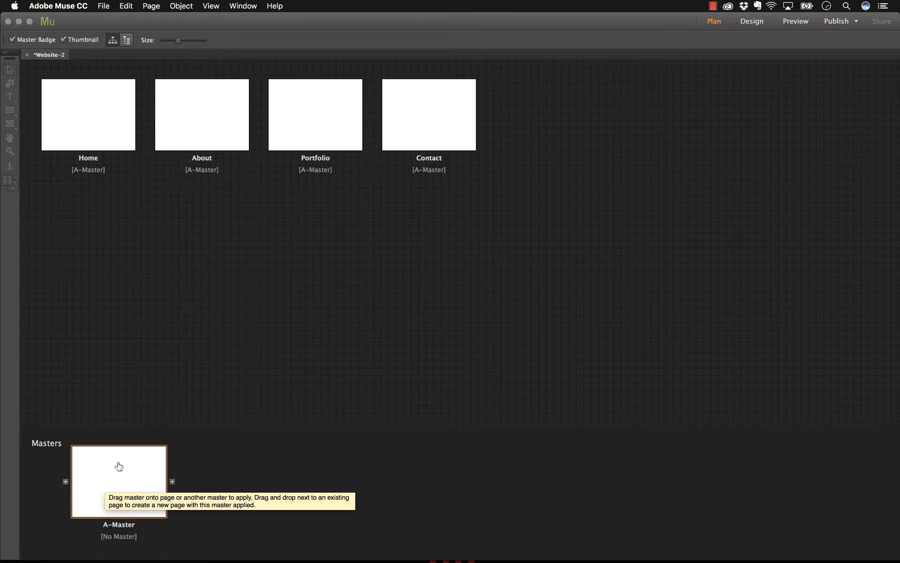
- Open the A-Master page and place logo.png from the Assets folder at full size near its upper-left corner
{"action": "double_click", "coordinate": [135, 469]}
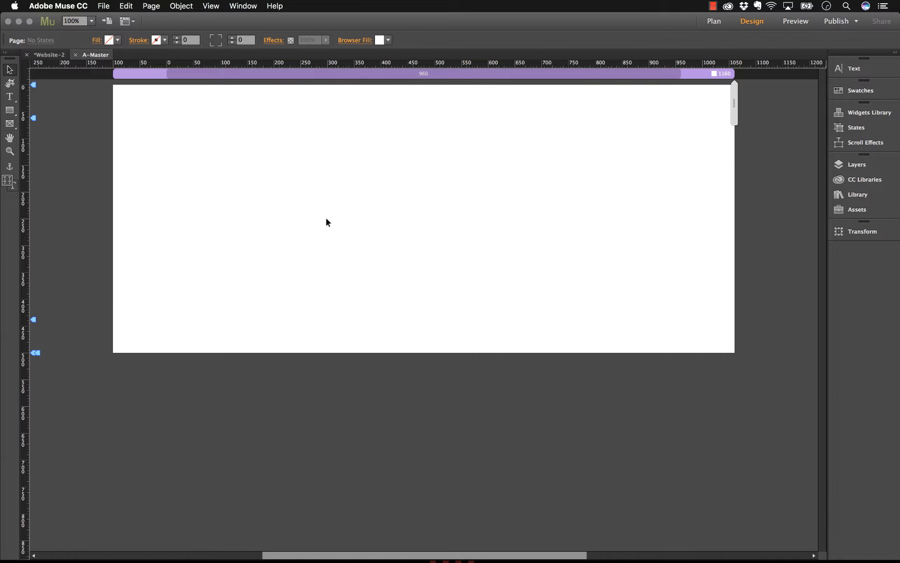
{"action": "left_click", "coordinate": [294, 540]}
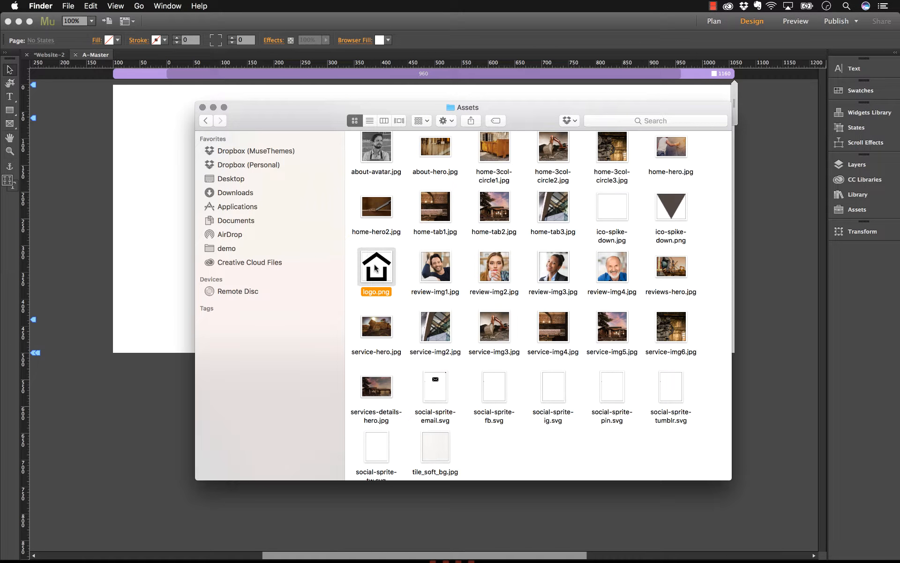
{"action": "key", "text": "space"}
{"action": "key", "text": "space"}
{"action": "left_click_drag", "start_coordinate": [383, 269], "coordinate": [159, 136]}
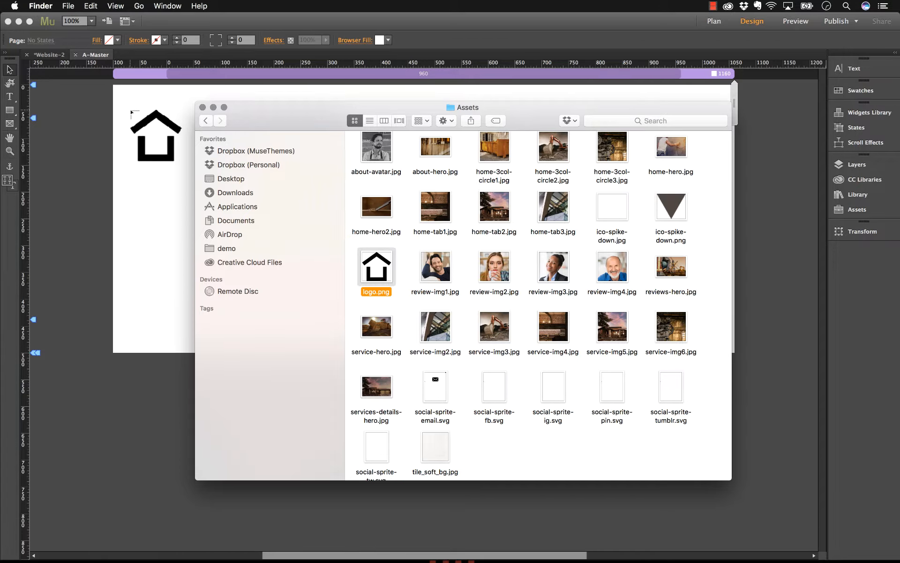
{"action": "left_click", "coordinate": [131, 111]}
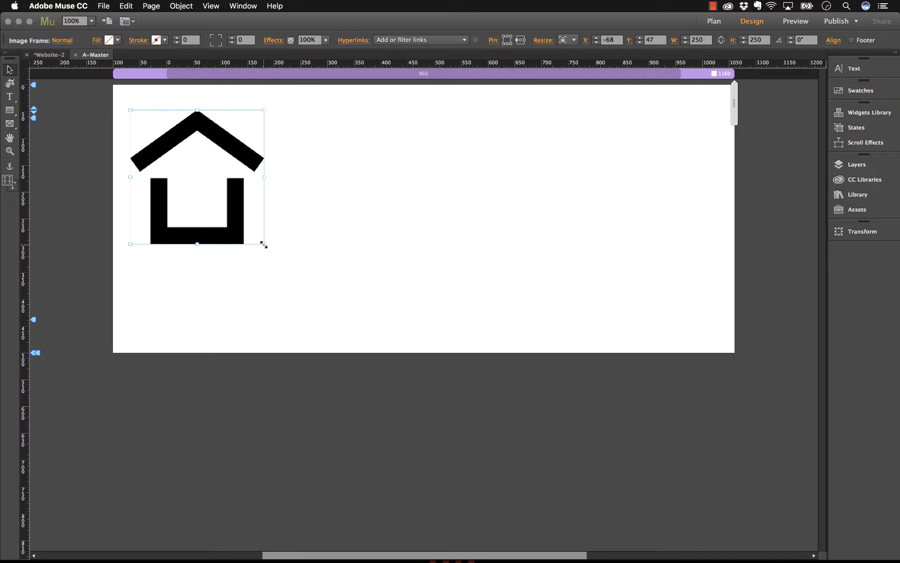
- Scale the logo to about 231 × 231 px, try cropping its frame to about 116 × 261 px and undo the crop
{"action": "left_click_drag", "start_coordinate": [264, 244], "coordinate": [237, 233]}
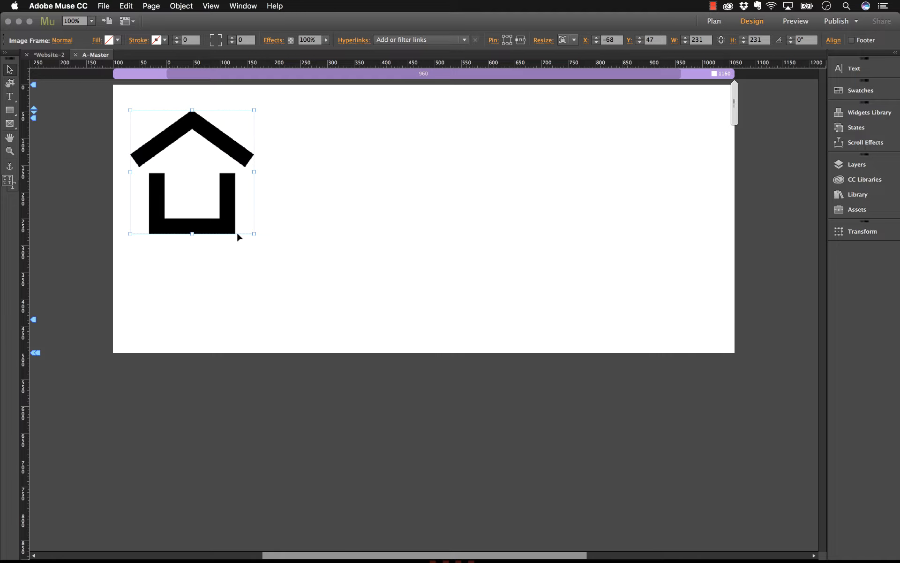
{"action": "left_click", "coordinate": [10, 84]}
{"action": "left_click_drag", "start_coordinate": [254, 233], "coordinate": [192, 250]}
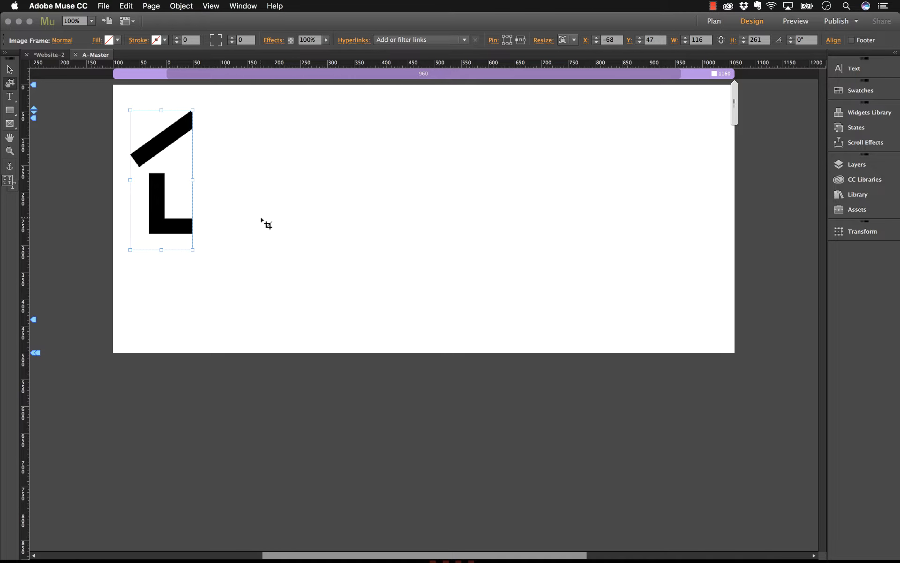
{"action": "key", "text": "super+z"}
{"action": "left_click", "coordinate": [10, 69]}
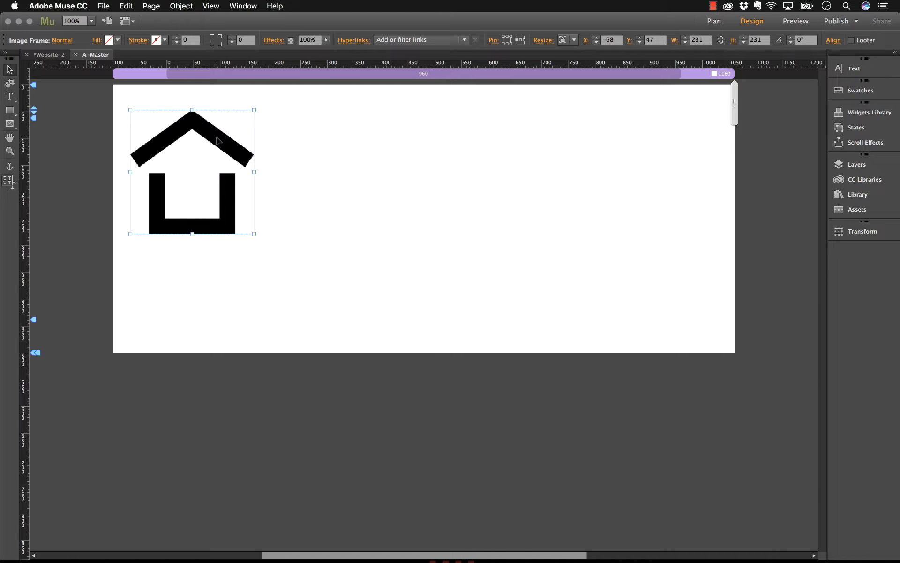
- Try enlarging the image inside the logo frame to about 390 × 390 px, and undo the enlargement
{"action": "left_click", "coordinate": [192, 125]}
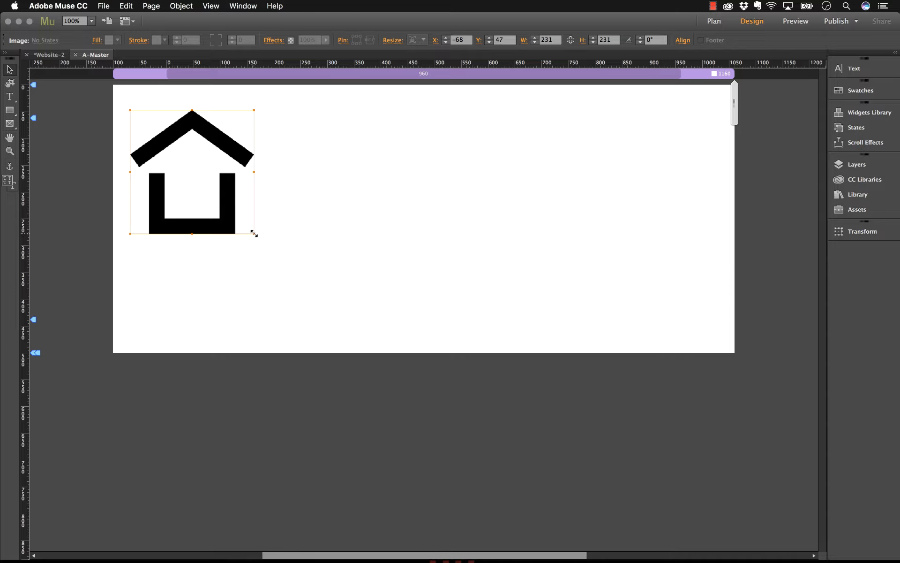
{"action": "left_click_drag", "start_coordinate": [253, 233], "coordinate": [340, 301]}
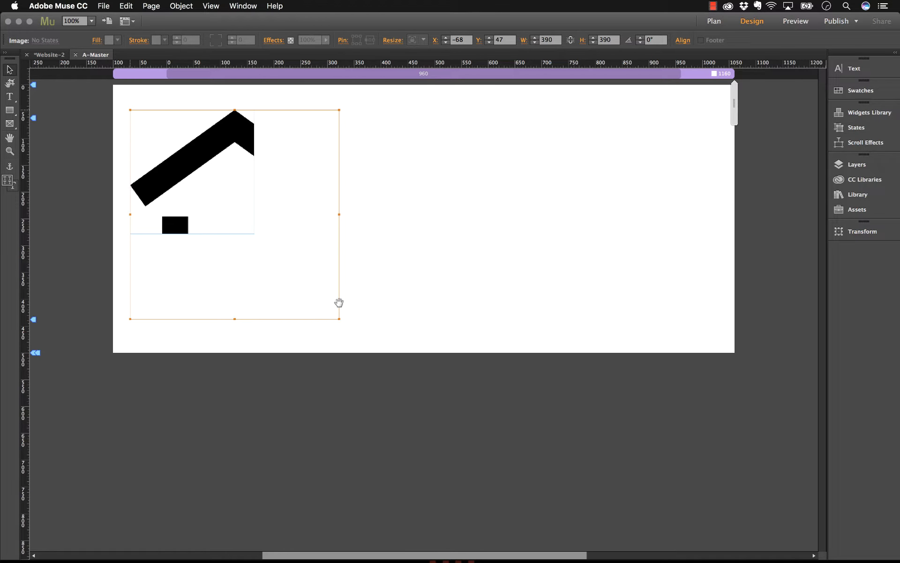
{"action": "left_click", "coordinate": [366, 263]}
{"action": "key", "text": "cmd+z"}
{"action": "left_click", "coordinate": [279, 253]}
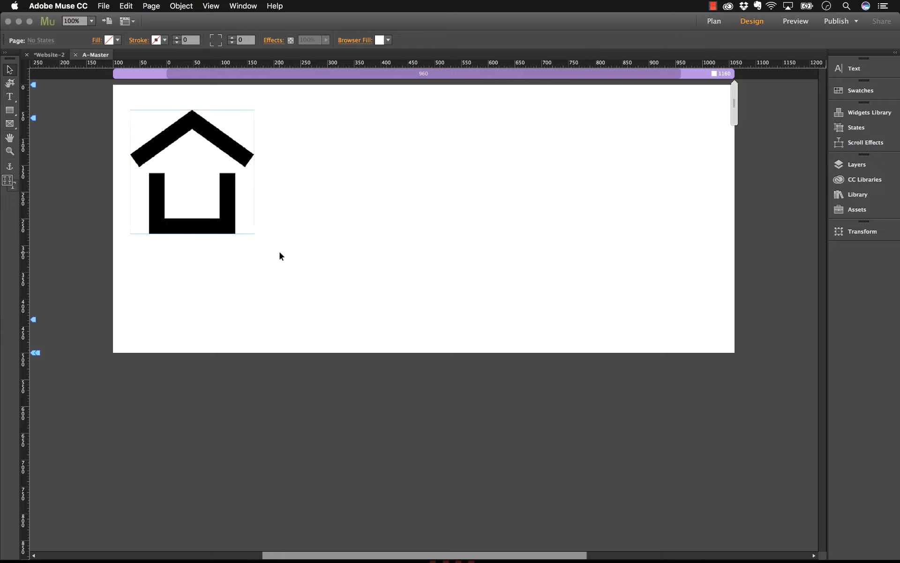
- Scale the logo frame down to about 63 × 63 px and position it at about X -57, Y 25
{"action": "left_click", "coordinate": [221, 206]}
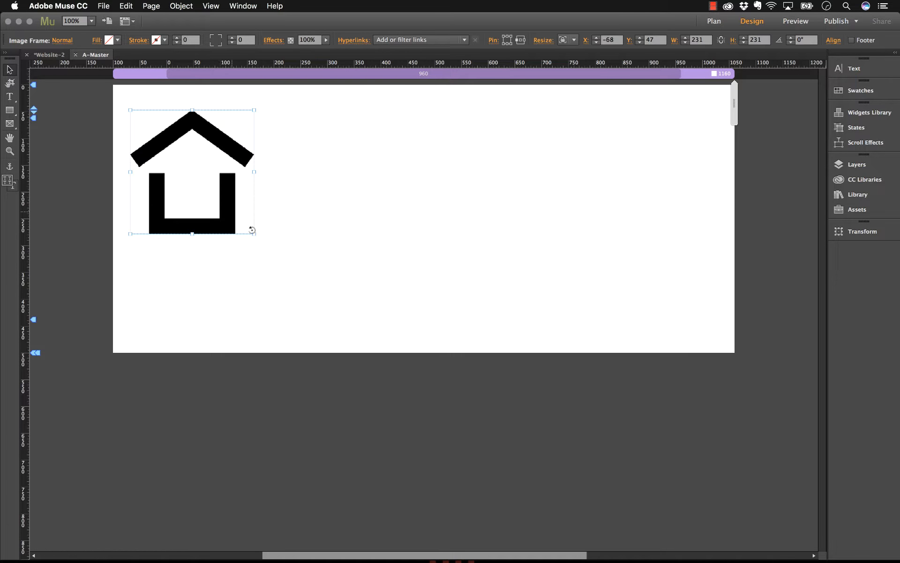
{"action": "left_click_drag", "start_coordinate": [254, 233], "coordinate": [164, 109]}
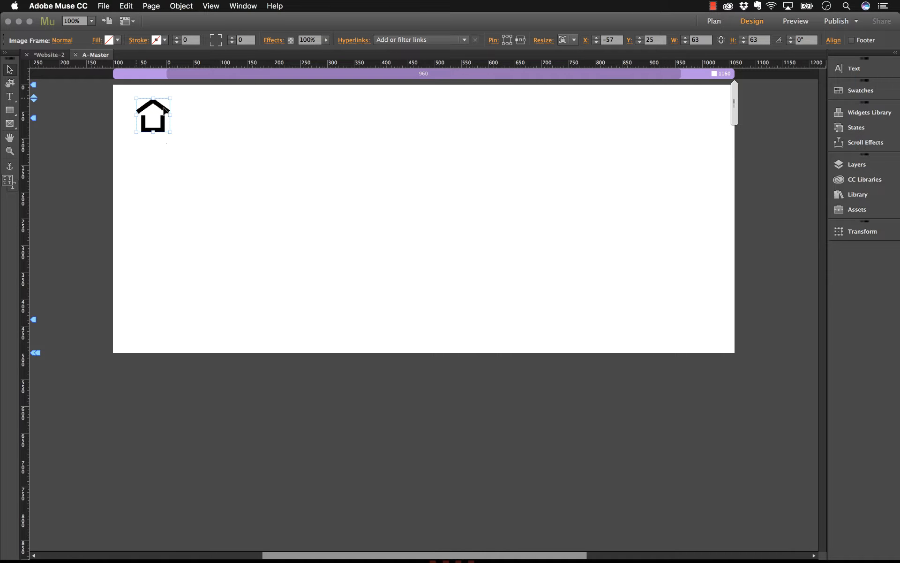
{"action": "left_click", "coordinate": [232, 184]}
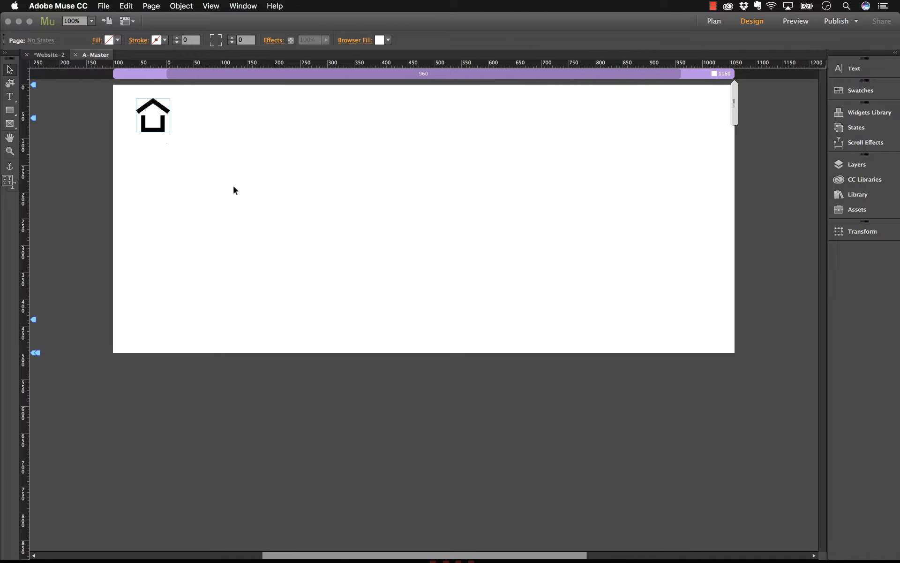
- Close the A-Master page, enlarge the site plan thumbnails slightly, and open the Home page for editing
{"action": "left_click", "coordinate": [76, 55]}
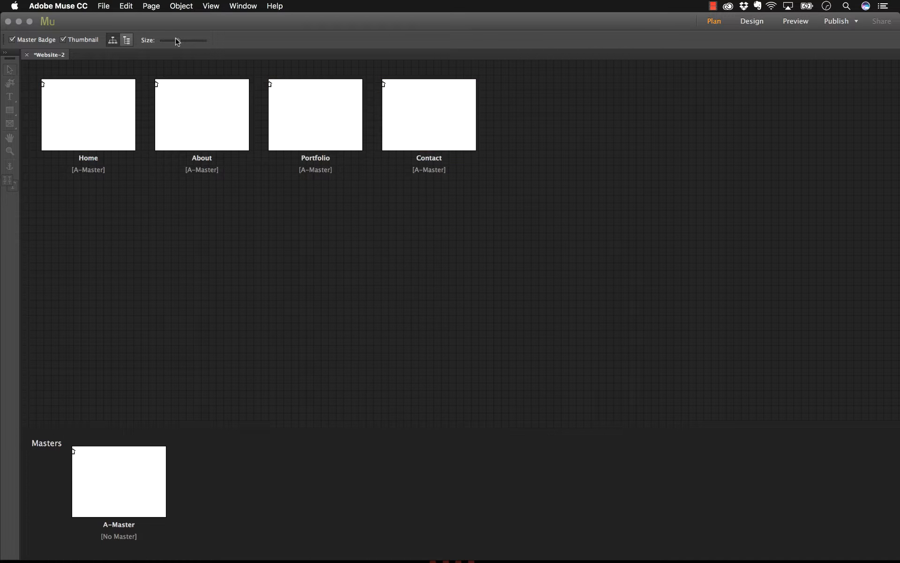
{"action": "left_click_drag", "start_coordinate": [179, 40], "coordinate": [188, 41]}
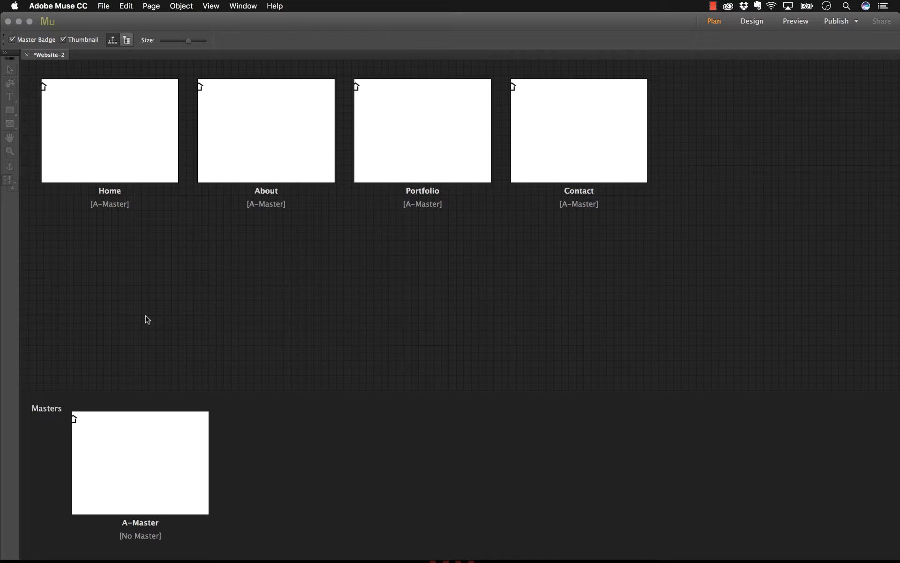
{"action": "double_click", "coordinate": [130, 133]}
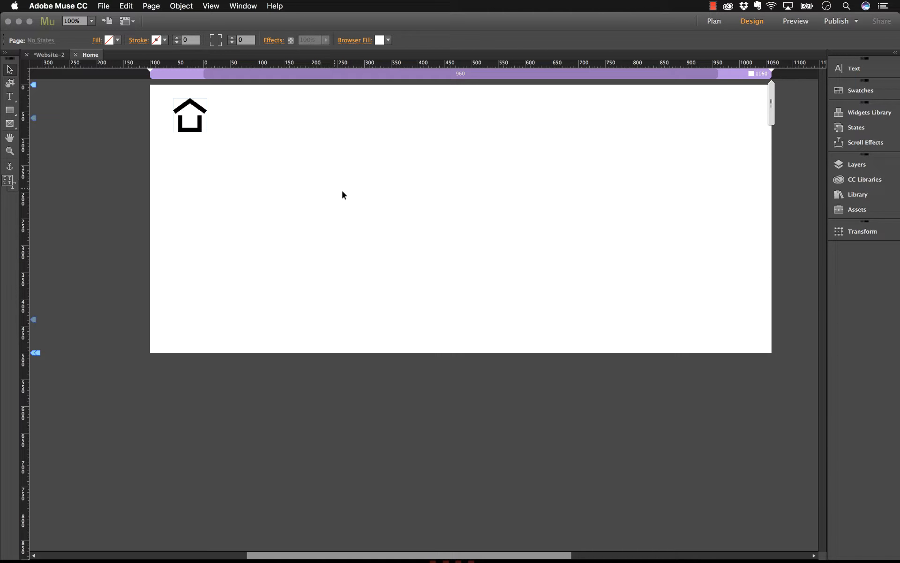
- Place image4.jpg from the images folder in demo below the logo, at about 551 × 367 px, left-aligned with it
{"action": "left_click_drag", "start_coordinate": [366, 198], "coordinate": [304, 199]}
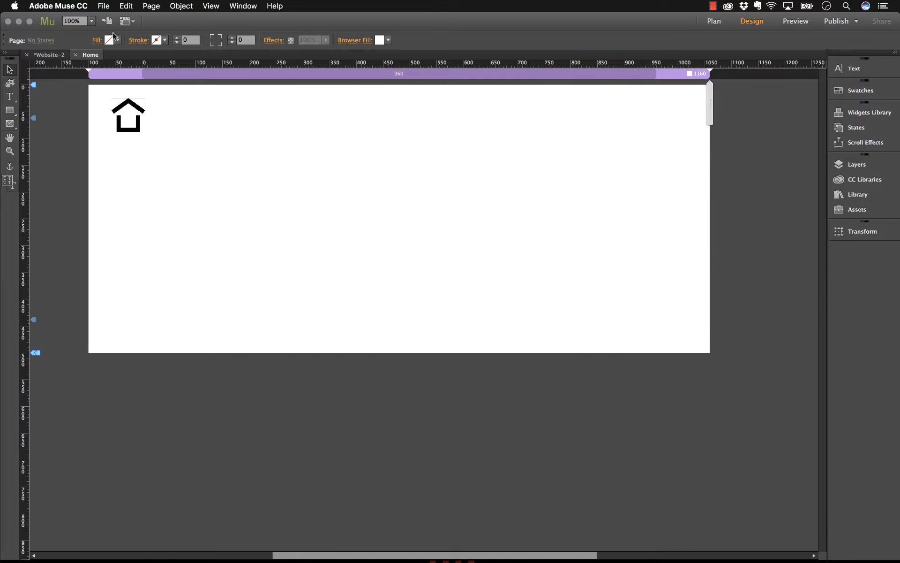
{"action": "left_click", "coordinate": [105, 6]}
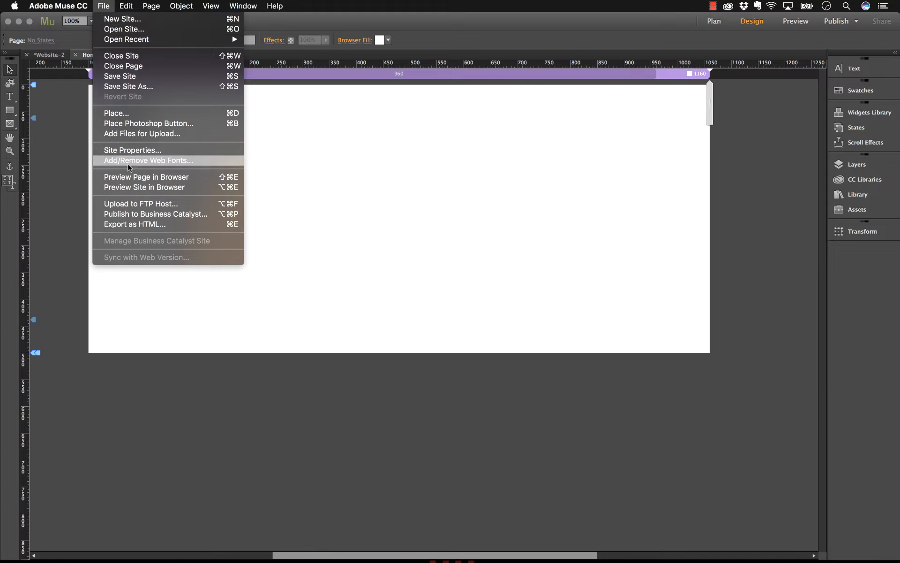
{"action": "left_click", "coordinate": [122, 114]}
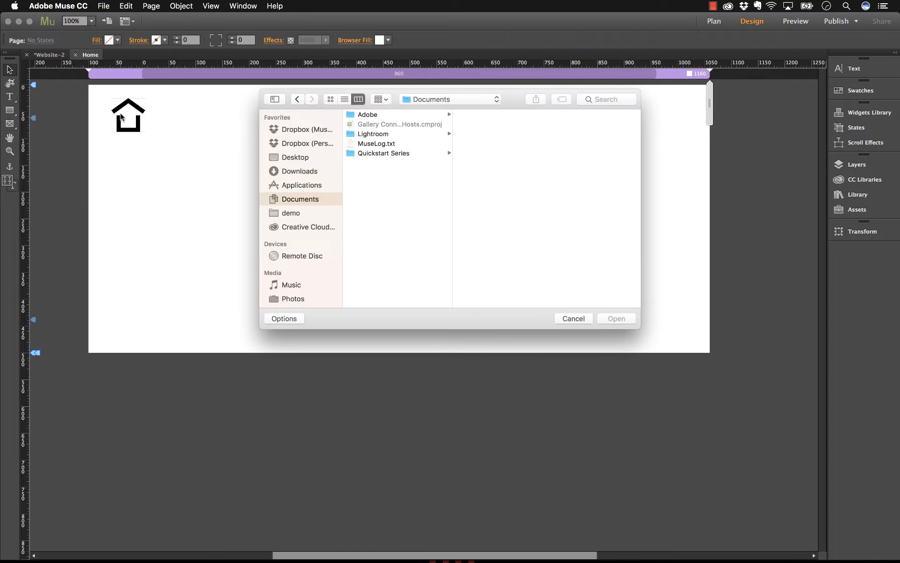
{"action": "left_click", "coordinate": [299, 213]}
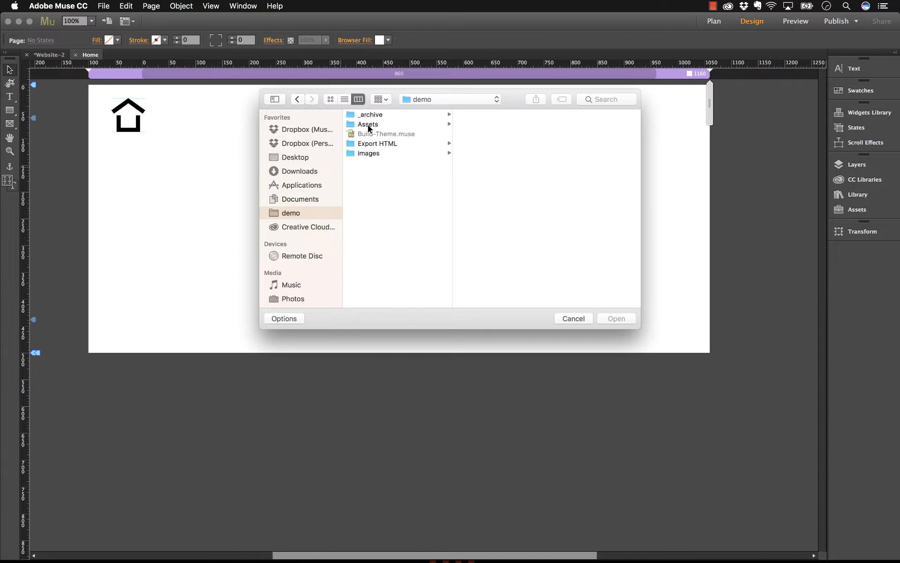
{"action": "left_click", "coordinate": [367, 153]}
{"action": "left_click", "coordinate": [482, 115]}
{"action": "key", "text": "space"}
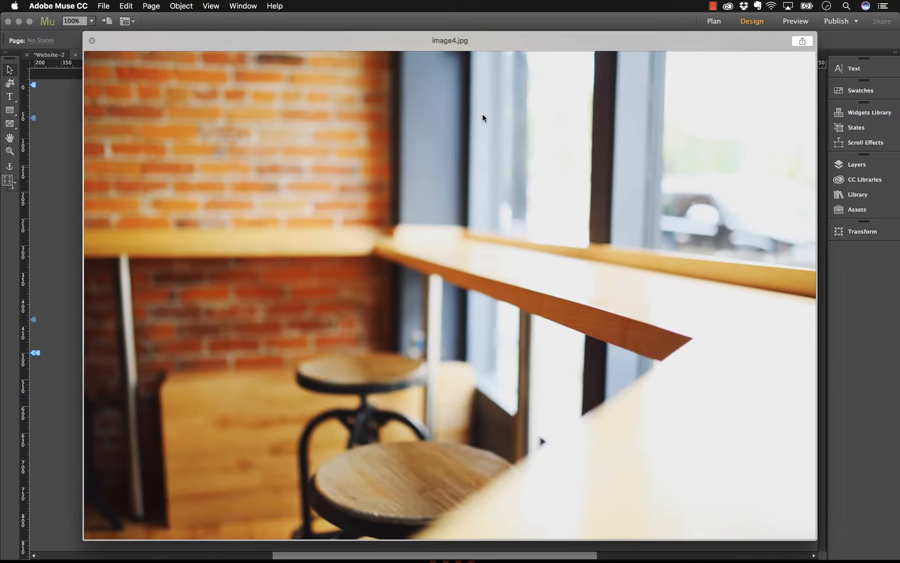
{"action": "key", "text": "space"}
{"action": "left_click", "coordinate": [615, 322]}
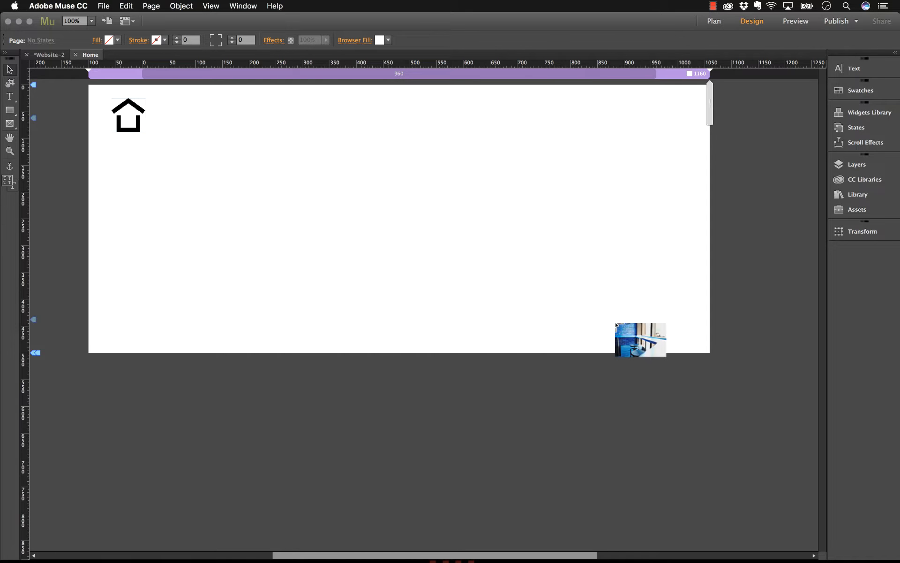
{"action": "left_click_drag", "start_coordinate": [111, 152], "coordinate": [390, 342]}
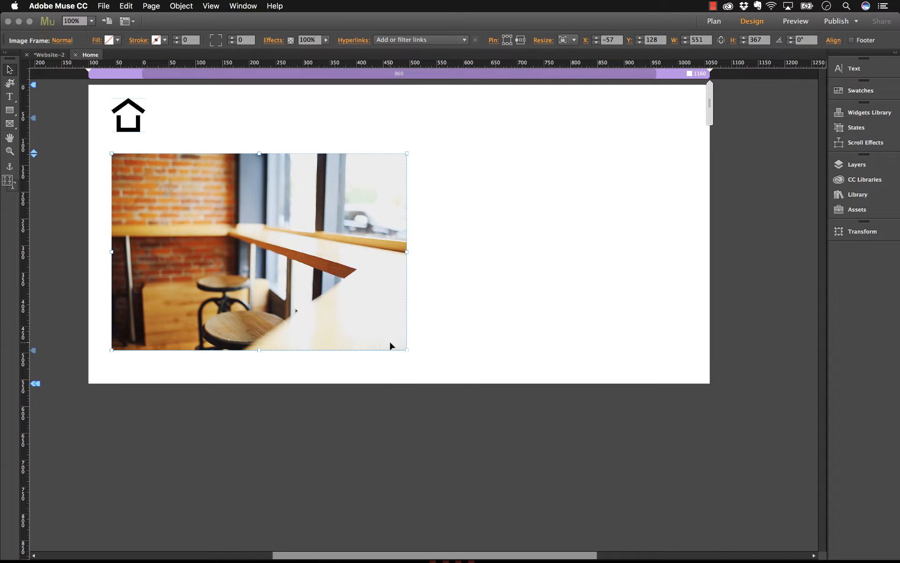
- Widen the image frame to about 1054 px with the Crop tool, and enlarge and reposition the picture inside to fill it
{"action": "left_click", "coordinate": [9, 83]}
{"action": "left_click_drag", "start_coordinate": [413, 254], "coordinate": [675, 248]}
{"action": "left_click", "coordinate": [10, 69]}
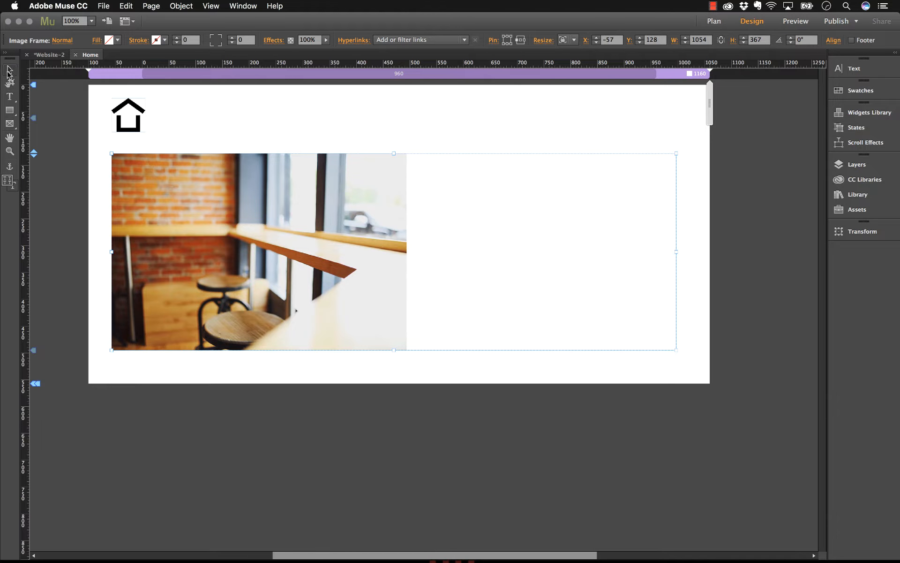
{"action": "double_click", "coordinate": [364, 312]}
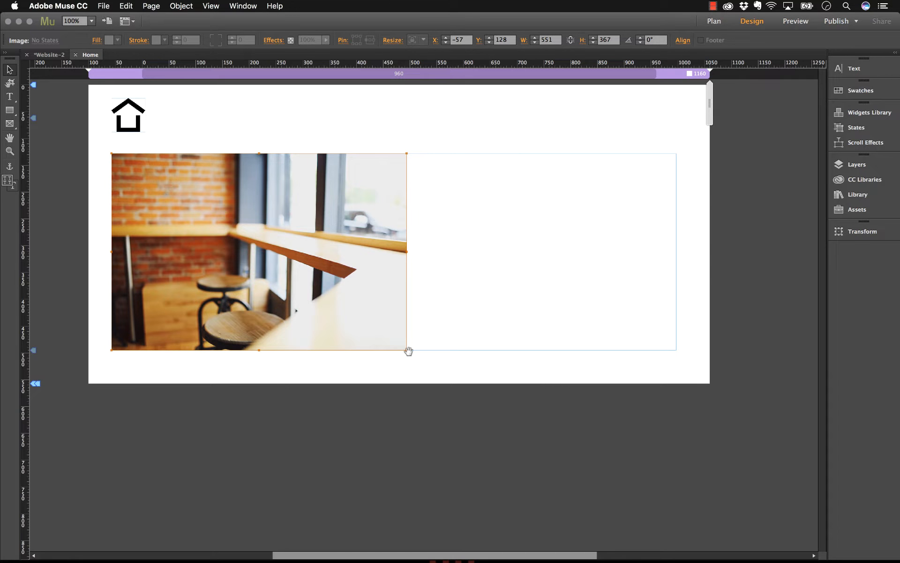
{"action": "left_click_drag", "start_coordinate": [406, 349], "coordinate": [693, 464]}
{"action": "left_click_drag", "start_coordinate": [587, 320], "coordinate": [586, 213]}
{"action": "left_click", "coordinate": [733, 254]}
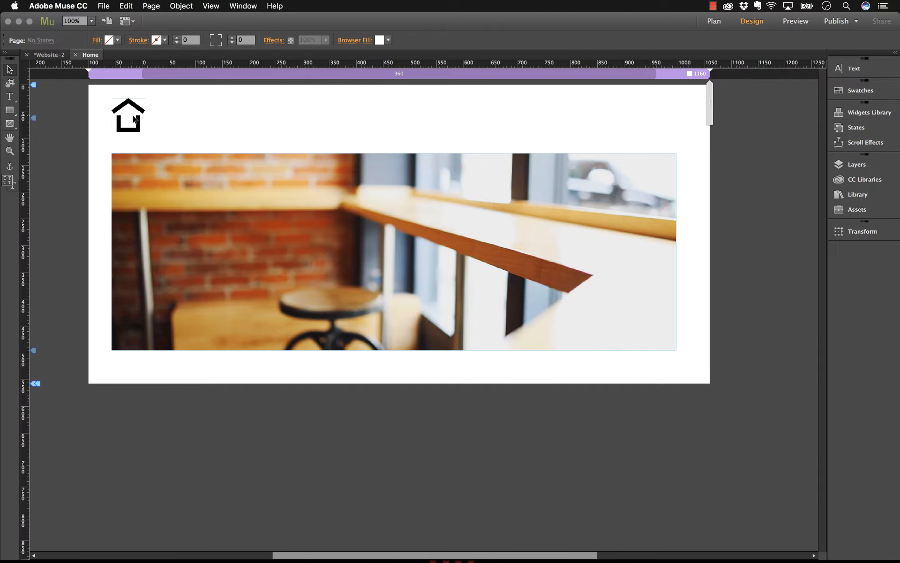
- Move the image frame down to about Y 216 to make room between it and the logo
{"action": "left_click", "coordinate": [206, 224]}
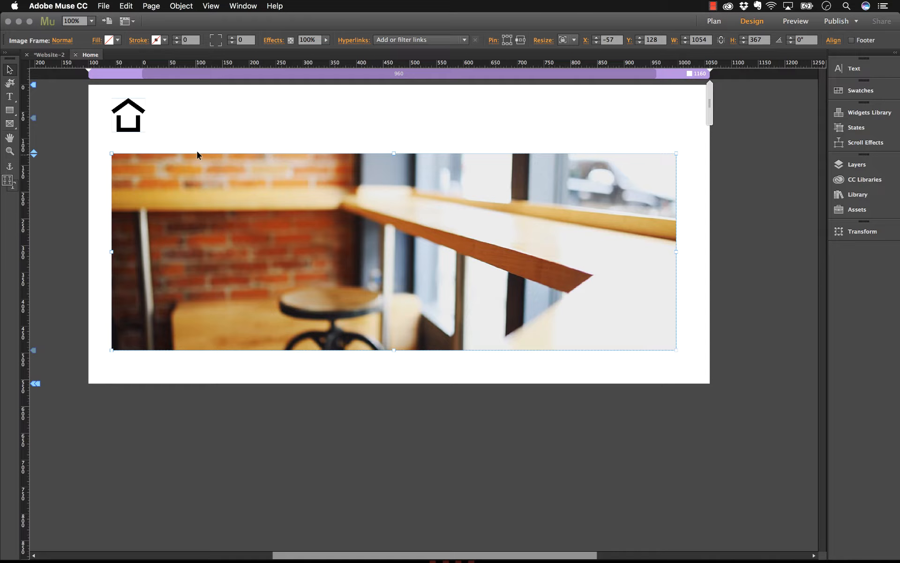
{"action": "left_click", "coordinate": [284, 125]}
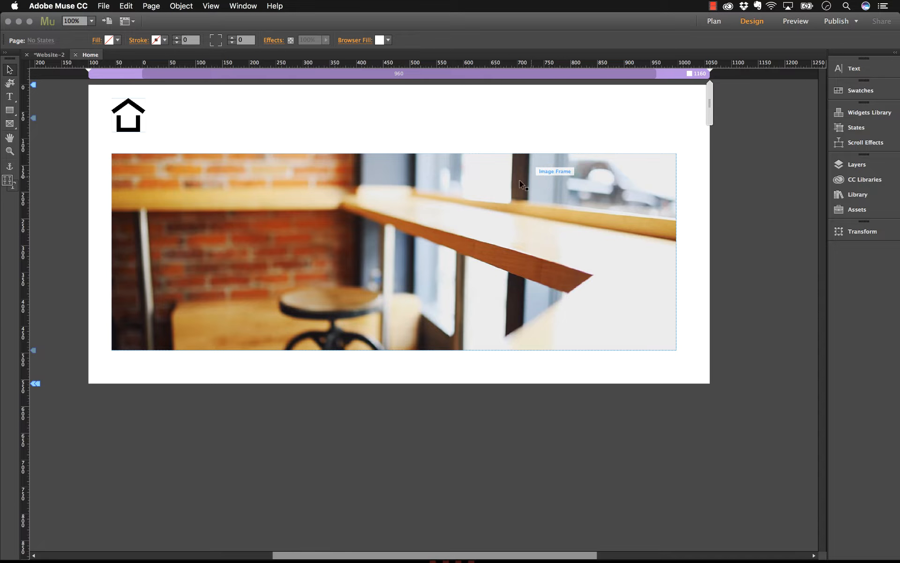
{"action": "left_click_drag", "start_coordinate": [477, 182], "coordinate": [476, 223]}
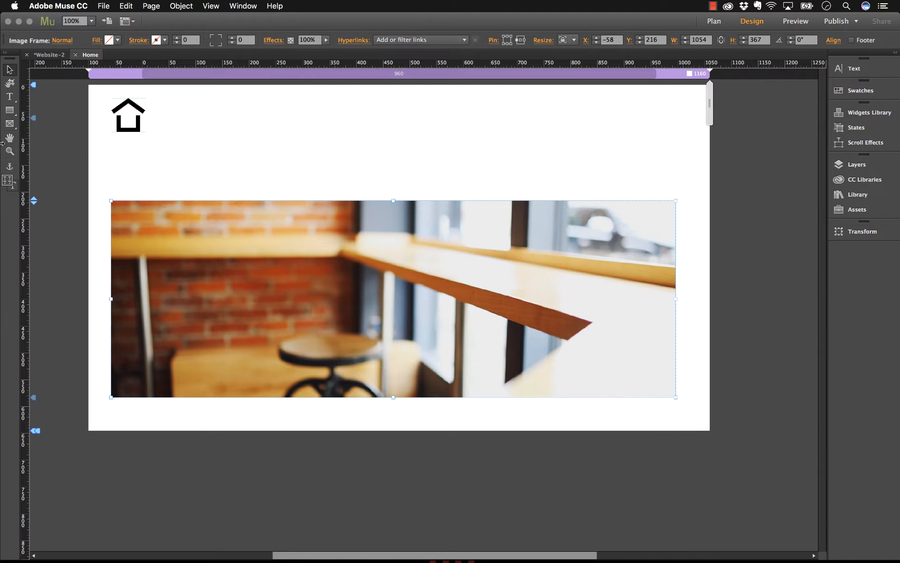
- Draw a full-width rectangle about 70 px high at Y 110 between logo and image, and fill it with grey 7F7F7F
{"action": "left_click", "coordinate": [10, 112]}
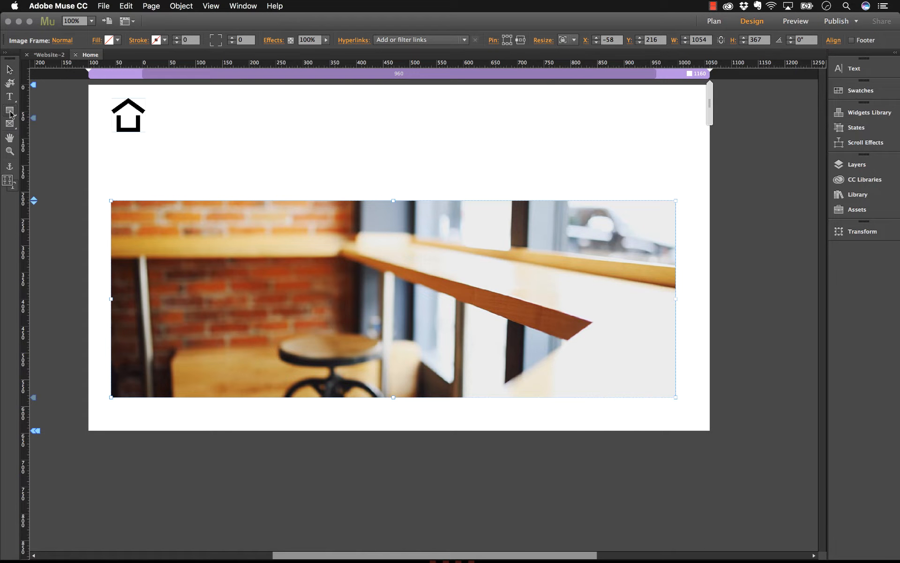
{"action": "left_click", "coordinate": [90, 146]}
{"action": "left_click_drag", "start_coordinate": [157, 167], "coordinate": [710, 181]}
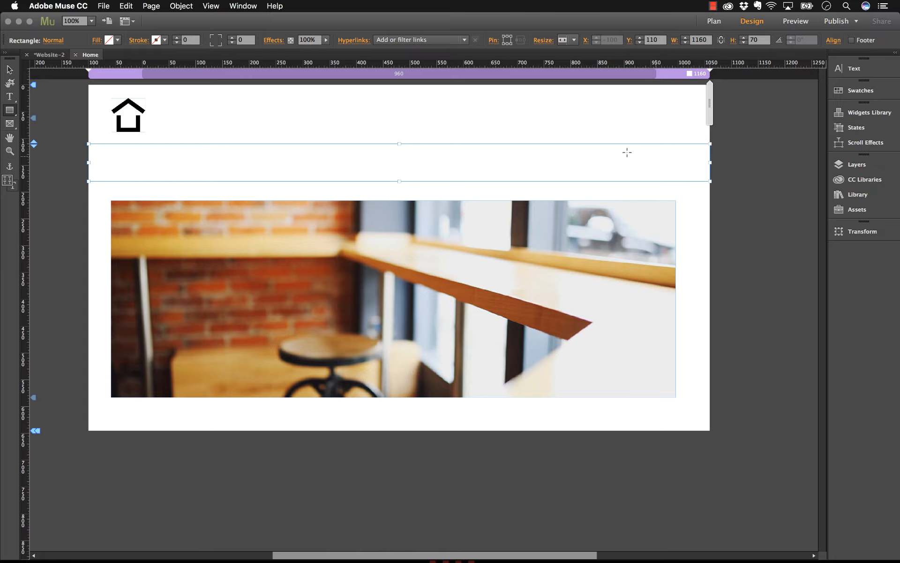
{"action": "left_click", "coordinate": [118, 41]}
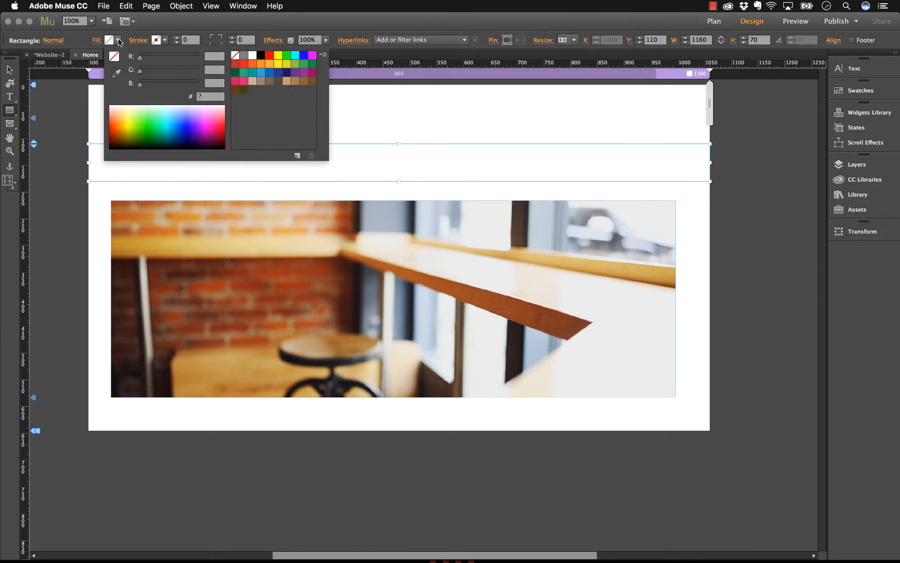
{"action": "left_click", "coordinate": [244, 56]}
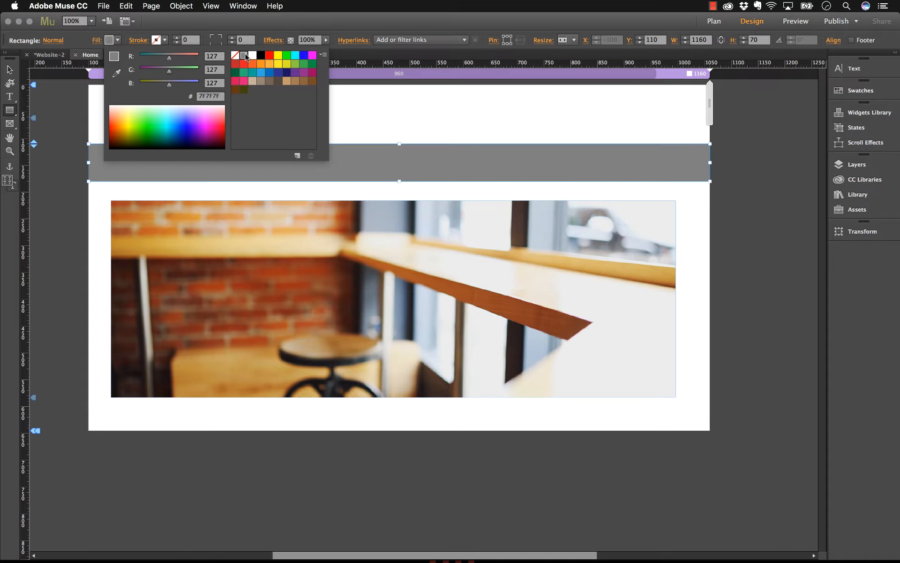
{"action": "left_click", "coordinate": [10, 70]}
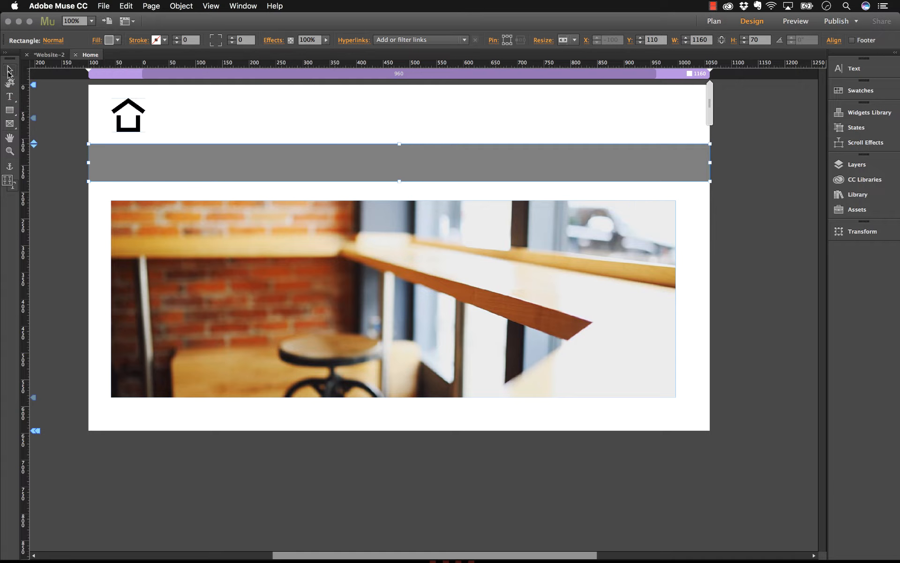
- Move the grey rectangle slightly down and shift the image frame below it to about Y 237
{"action": "left_click", "coordinate": [252, 111]}
{"action": "left_click_drag", "start_coordinate": [224, 160], "coordinate": [224, 169]}
{"action": "left_click_drag", "start_coordinate": [261, 225], "coordinate": [261, 236]}
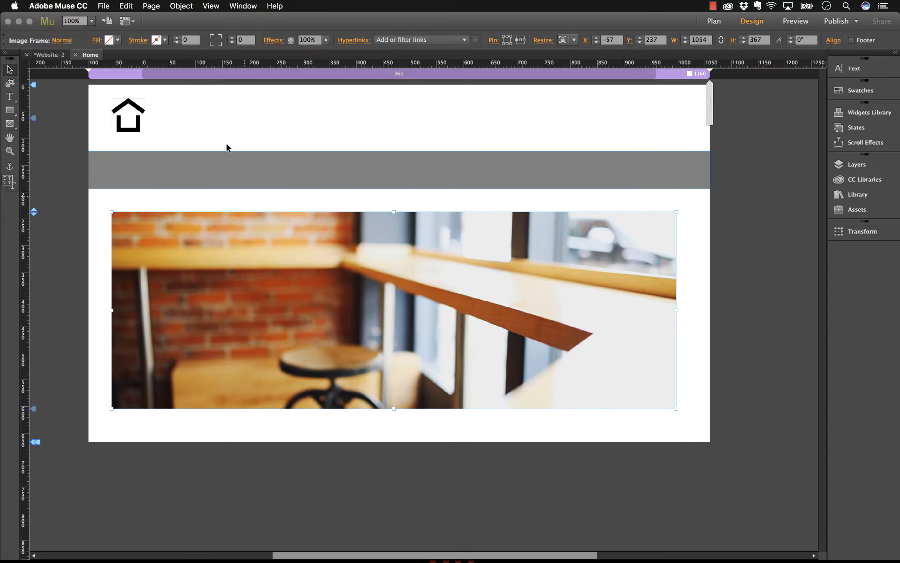
- Preview the Home page in the browser to examine how the full-width grey bar displays, and return to Muse
{"action": "left_click", "coordinate": [221, 127]}
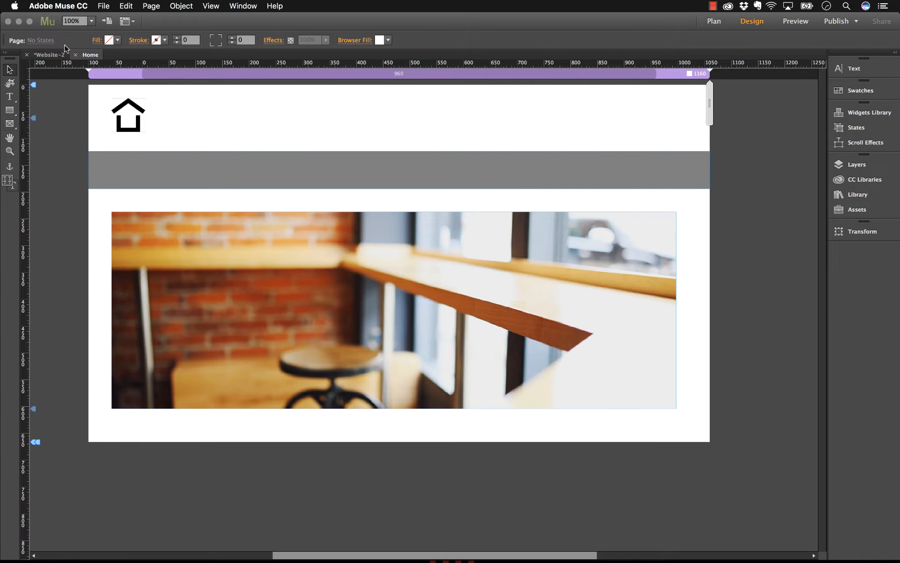
{"action": "left_click", "coordinate": [111, 9]}
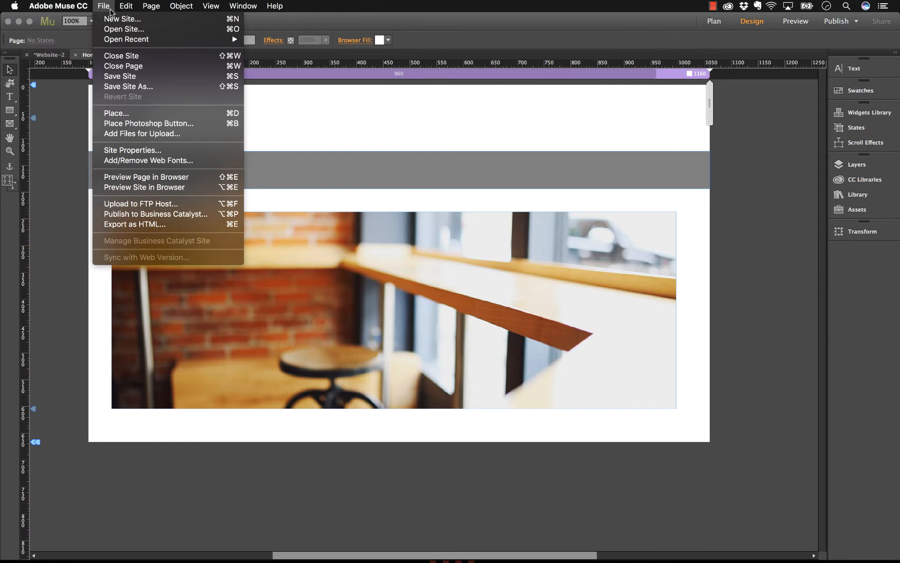
{"action": "left_click", "coordinate": [131, 175]}
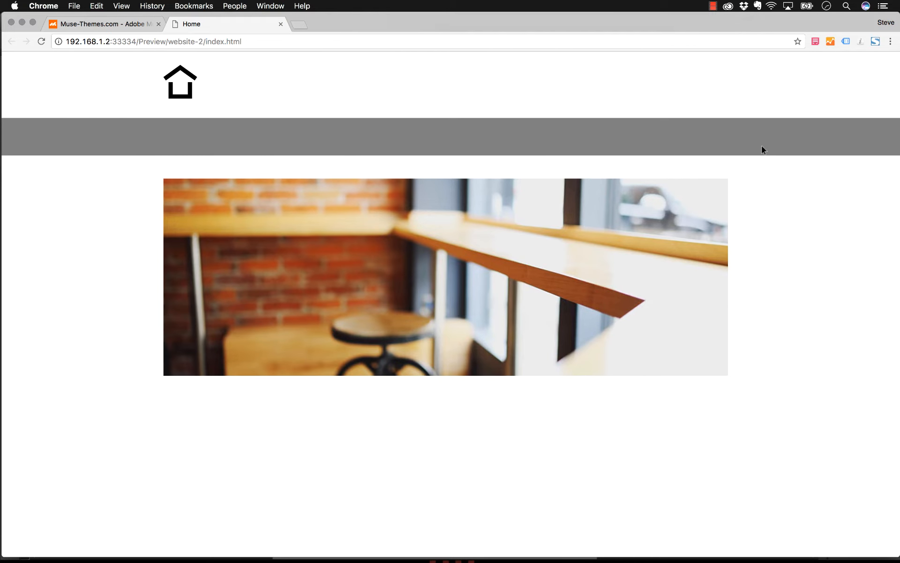
{"action": "left_click_drag", "start_coordinate": [899, 121], "coordinate": [897, 186]}
{"action": "left_click", "coordinate": [359, 542]}
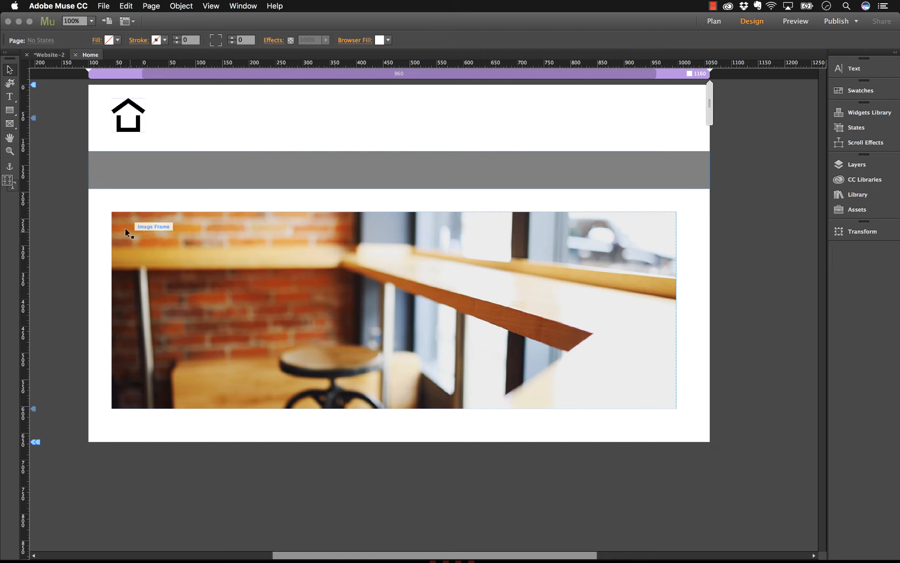
- Add a text frame reading "About" in the header beside the logo, and shrink it to about 109 by 24 px
{"action": "left_click", "coordinate": [9, 98]}
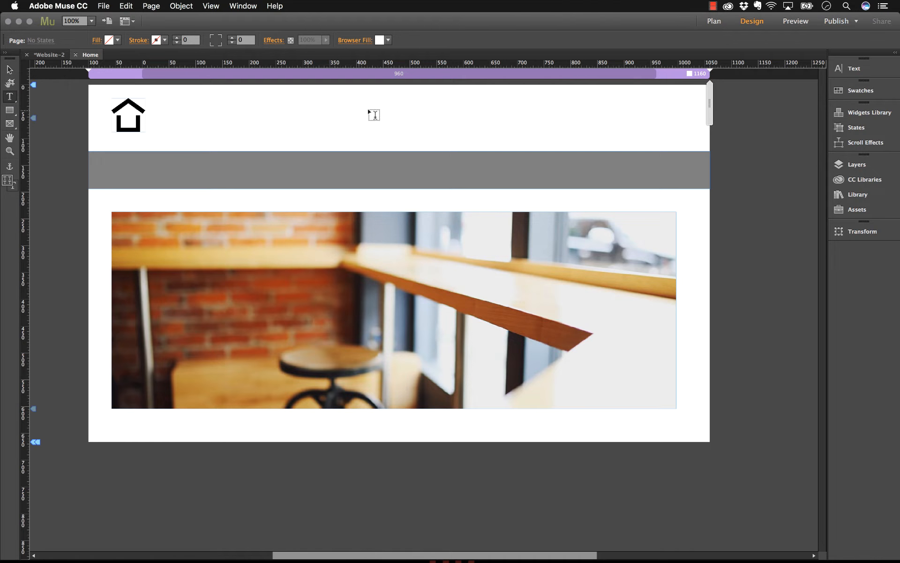
{"action": "left_click_drag", "start_coordinate": [353, 110], "coordinate": [445, 128]}
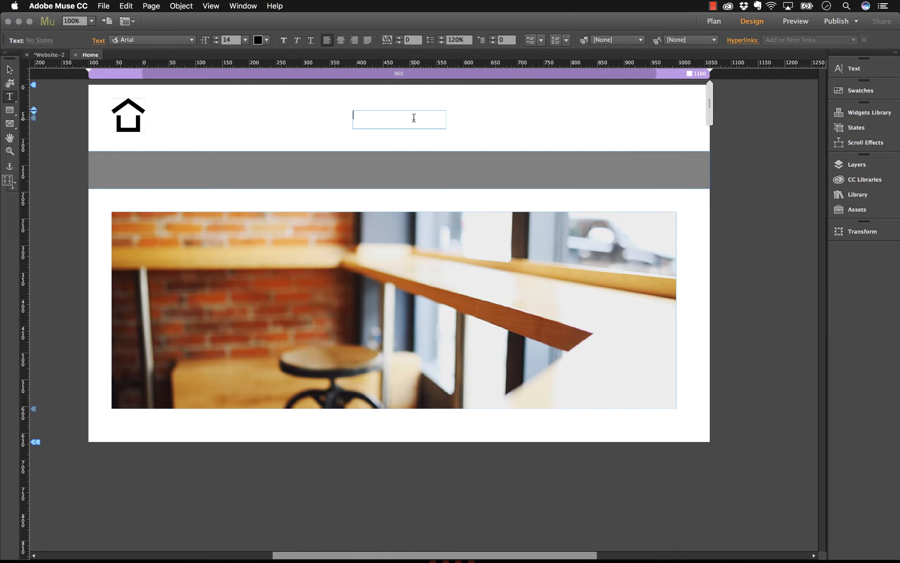
{"action": "type", "text": "About"}
{"action": "left_click", "coordinate": [9, 69]}
{"action": "left_click_drag", "start_coordinate": [443, 128], "coordinate": [411, 123]}
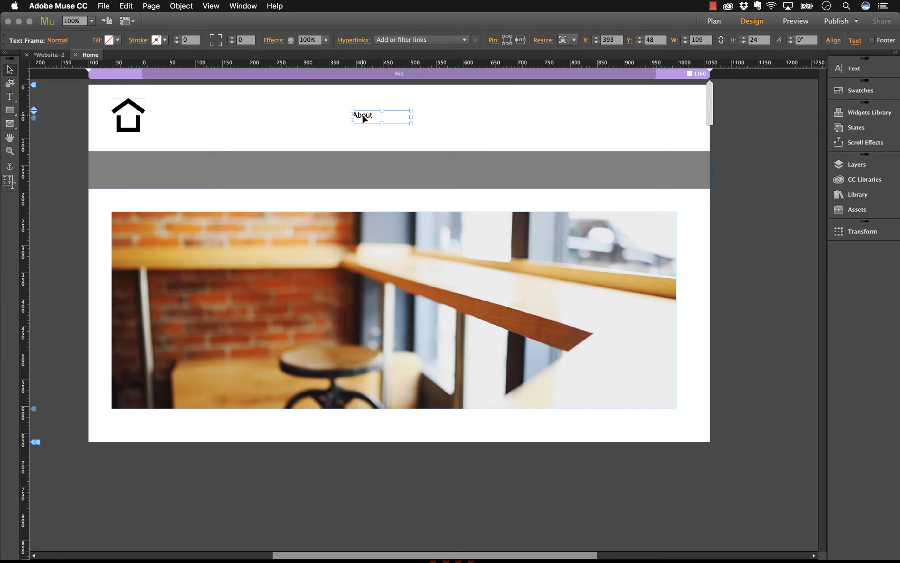
- Duplicate the About text frame beside the original and change the copy's text to "Portfolio"
{"action": "left_click_drag", "start_coordinate": [365, 118], "coordinate": [448, 118]}
{"action": "double_click", "coordinate": [450, 116]}
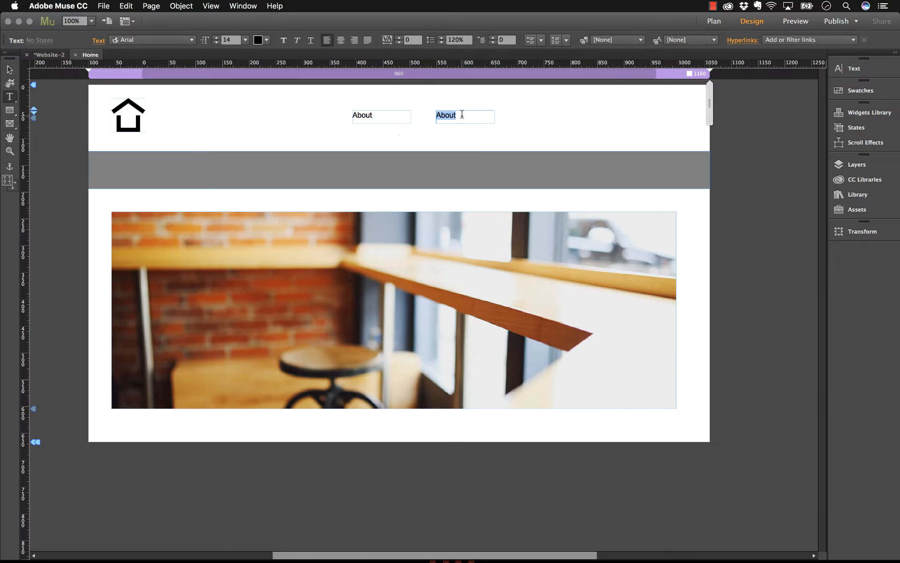
{"action": "type", "text": "Portfolio"}
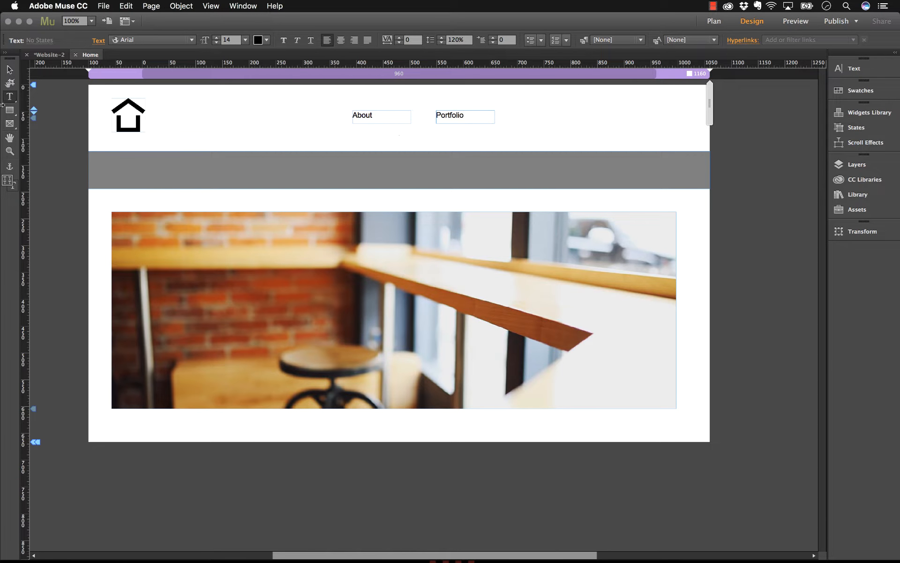
{"action": "left_click", "coordinate": [10, 71]}
- Duplicate the Portfolio text frame further along the header and change the copy's text to "Contact"
{"action": "left_click_drag", "start_coordinate": [454, 116], "coordinate": [532, 115]}
{"action": "double_click", "coordinate": [532, 115]}
{"action": "type", "text": "Contact"}
{"action": "left_click", "coordinate": [10, 69]}
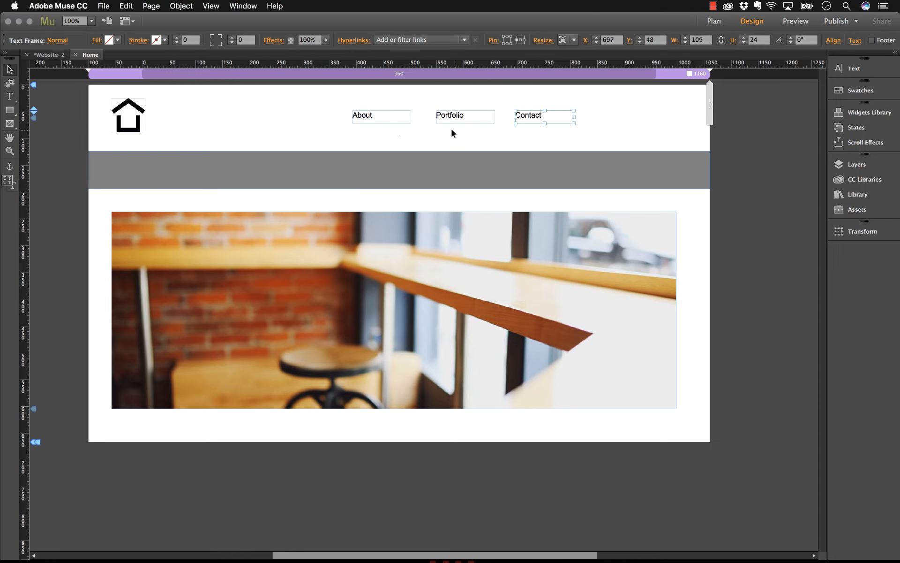
- Set the About, Portfolio and Contact text frames together to the font Museo Sans 500 at size 19
{"action": "left_click", "coordinate": [373, 117]}
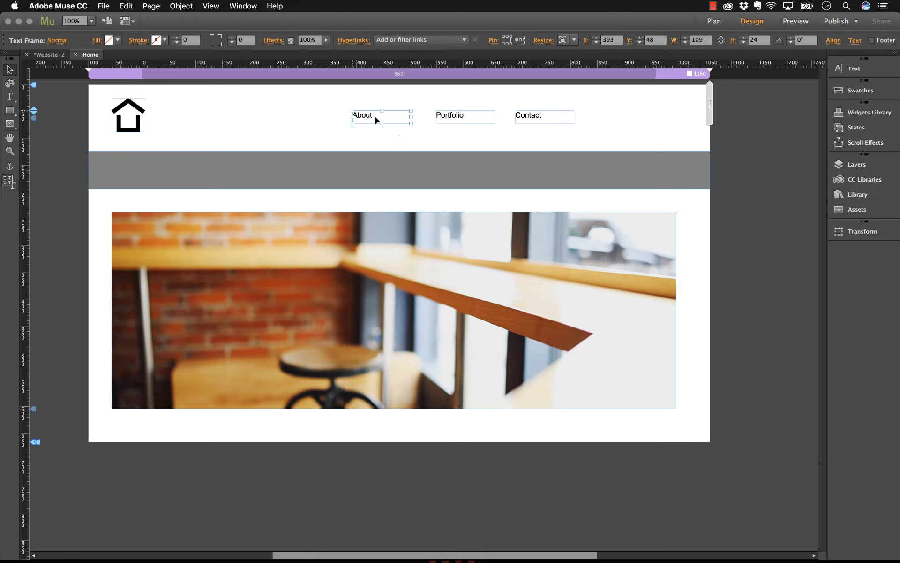
{"action": "left_click", "coordinate": [474, 117], "text": "shift"}
{"action": "left_click", "coordinate": [530, 117], "text": "shift"}
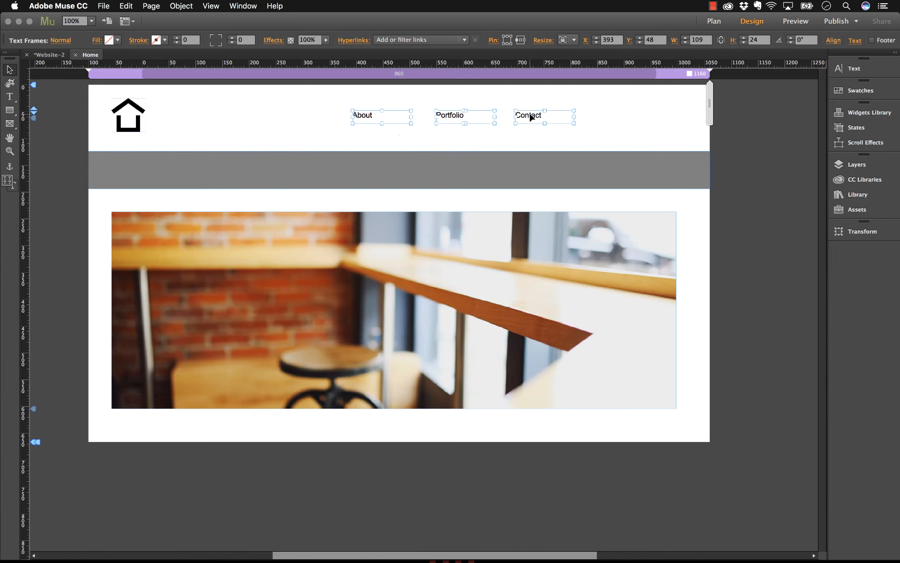
{"action": "left_click", "coordinate": [848, 71]}
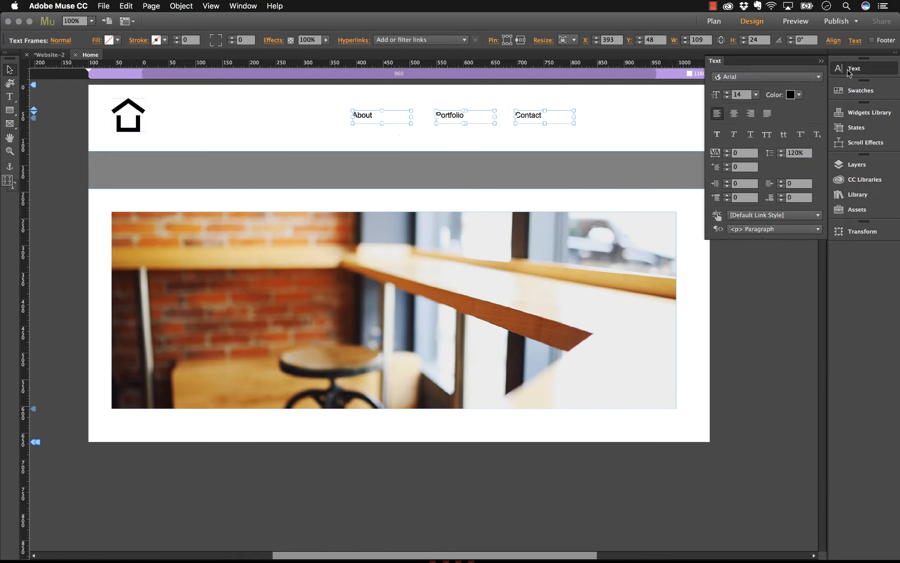
{"action": "left_click", "coordinate": [794, 76]}
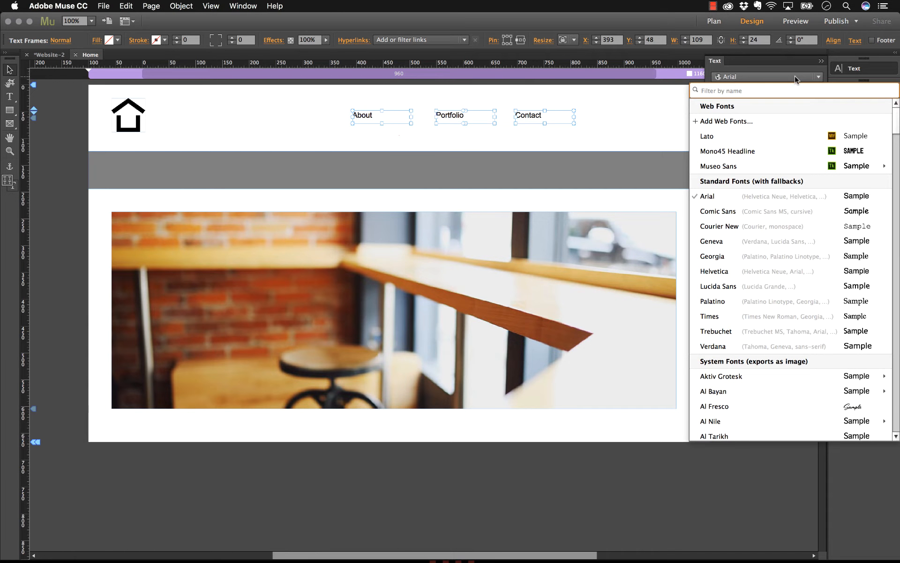
{"action": "mouse_move", "coordinate": [720, 167]}
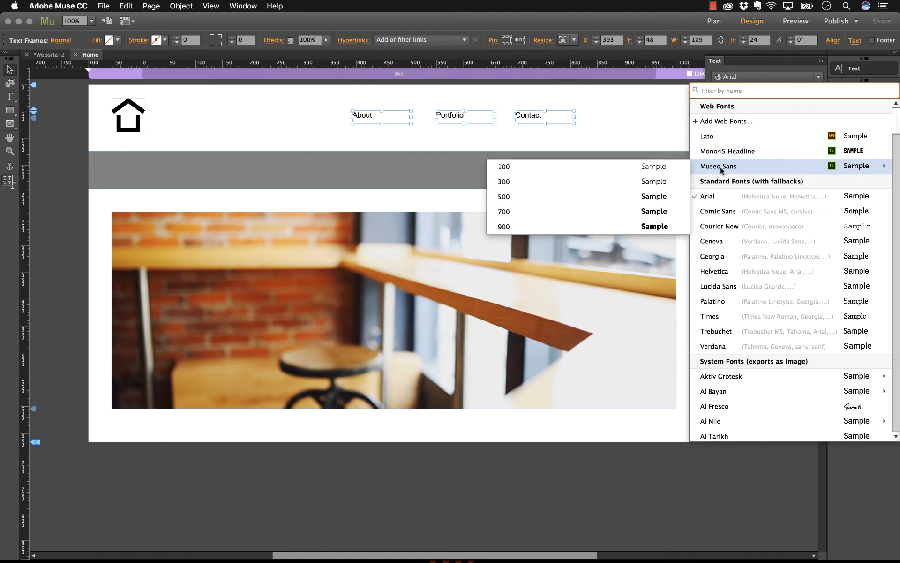
{"action": "left_click", "coordinate": [600, 195]}
{"action": "left_click", "coordinate": [727, 93]}
{"action": "left_click", "coordinate": [727, 92]}
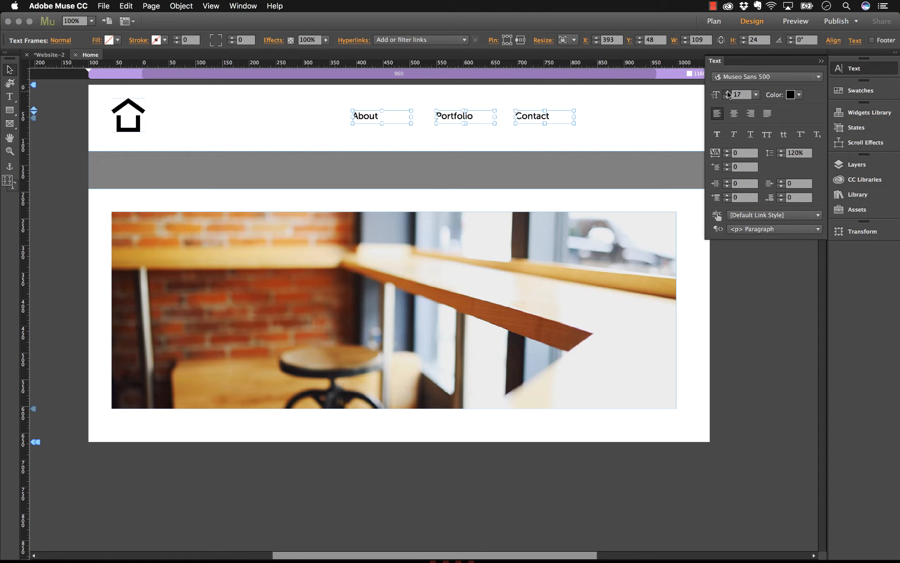
{"action": "left_click", "coordinate": [727, 93]}
{"action": "left_click", "coordinate": [728, 93]}
{"action": "left_click", "coordinate": [727, 92]}
{"action": "left_click", "coordinate": [623, 124]}
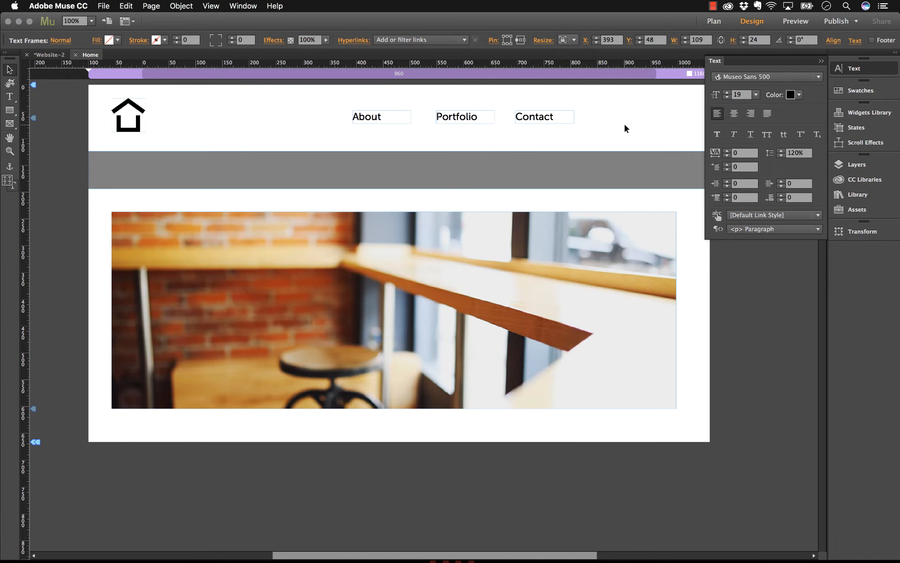
- Move the Contact, Portfolio and About labels toward the header's right end, evenly spaced, with About at about X 550
{"action": "left_click_drag", "start_coordinate": [534, 118], "coordinate": [608, 118]}
{"action": "left_click", "coordinate": [821, 61]}
{"action": "left_click_drag", "start_coordinate": [473, 117], "coordinate": [550, 117]}
{"action": "left_click_drag", "start_coordinate": [366, 120], "coordinate": [447, 117]}
{"action": "key", "text": "Escape"}
{"action": "key", "text": "Escape"}
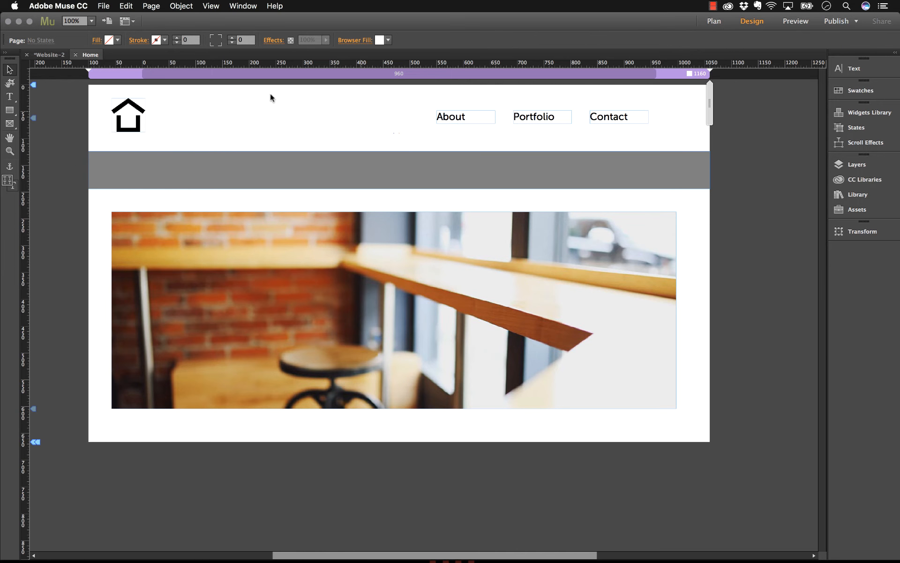
- Preview the Home page in the browser to check the header navigation labels, and return to Muse
{"action": "left_click", "coordinate": [103, 5]}
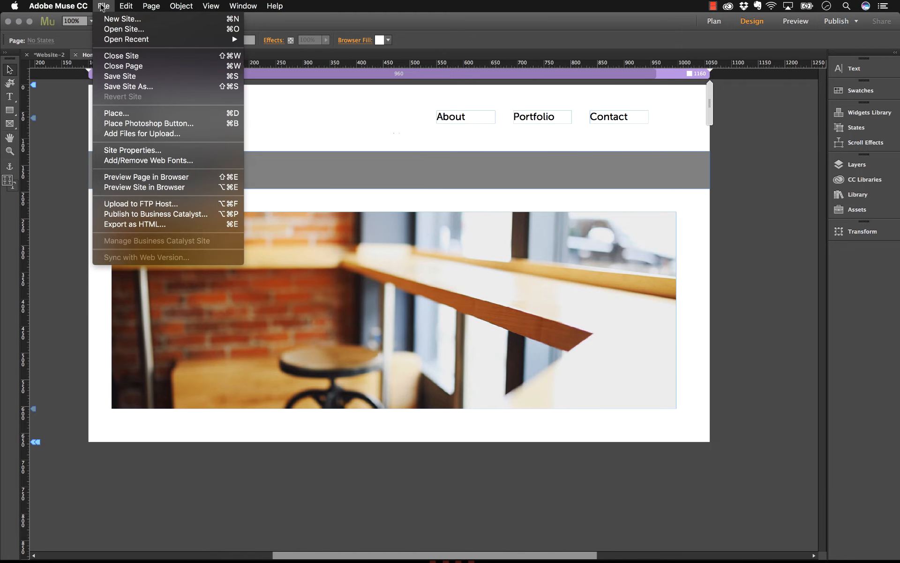
{"action": "left_click", "coordinate": [140, 178]}
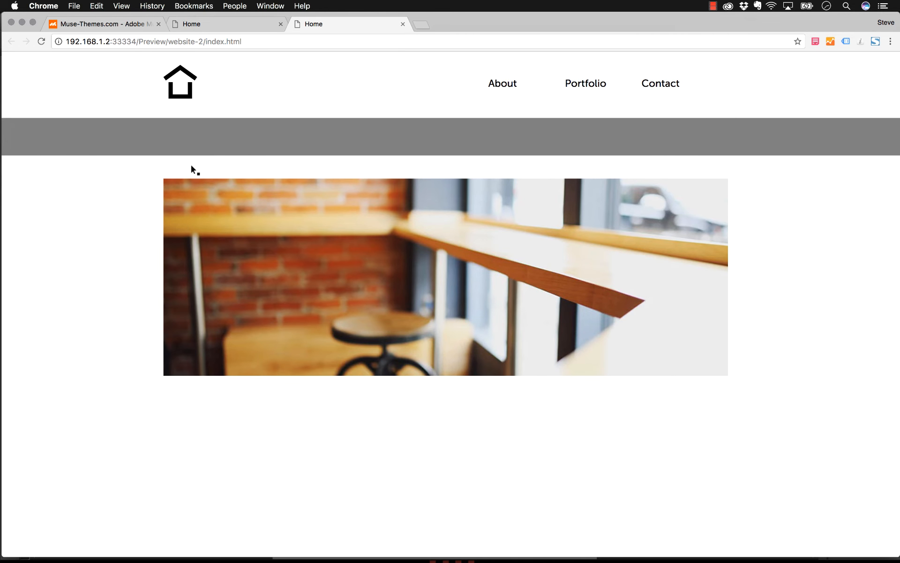
{"action": "left_click", "coordinate": [360, 541]}
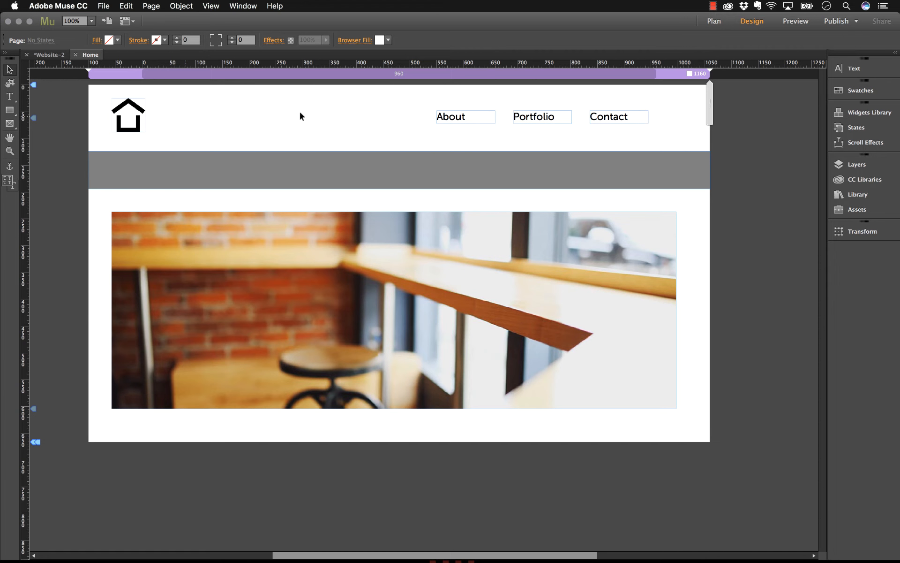
- Show the available paragraph styles for the About text frame and collapse them again
{"action": "left_click", "coordinate": [459, 117]}
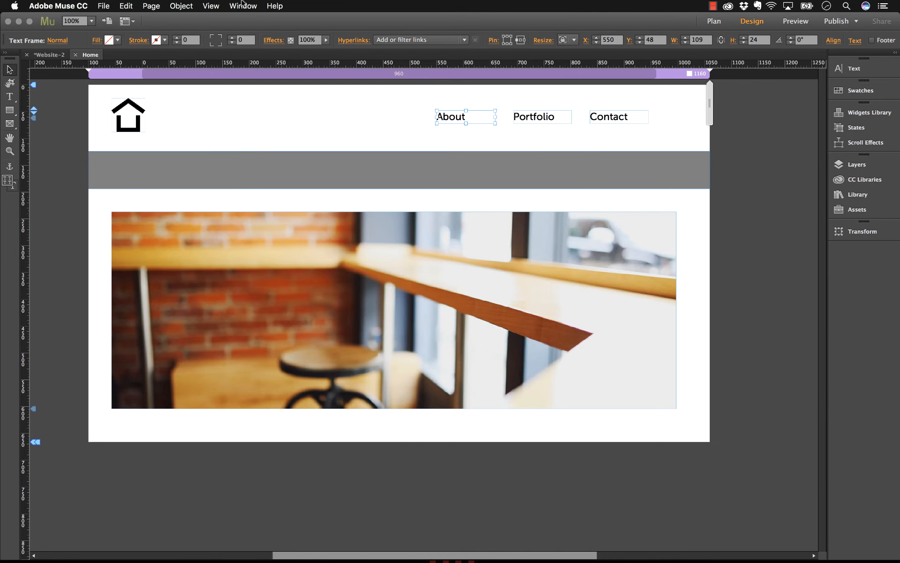
{"action": "left_click", "coordinate": [242, 6]}
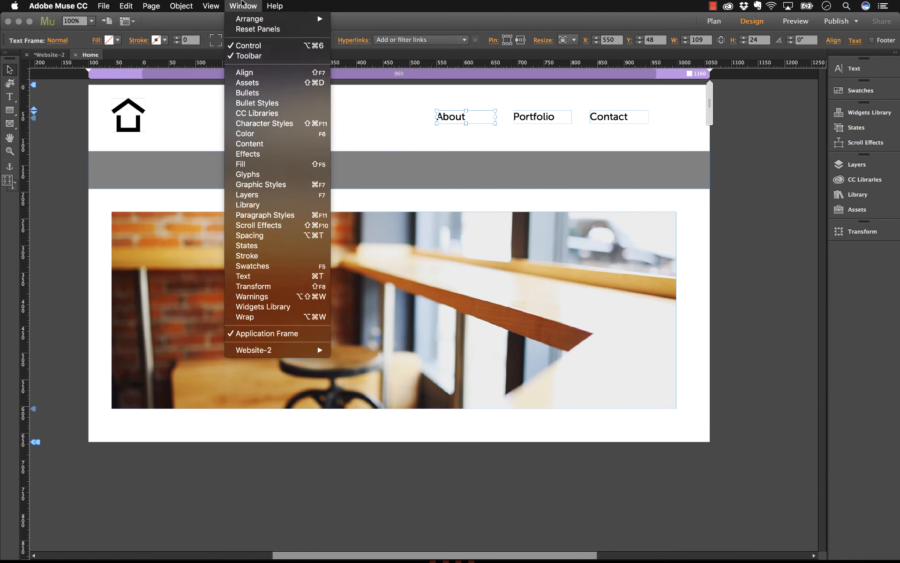
{"action": "left_click", "coordinate": [259, 215]}
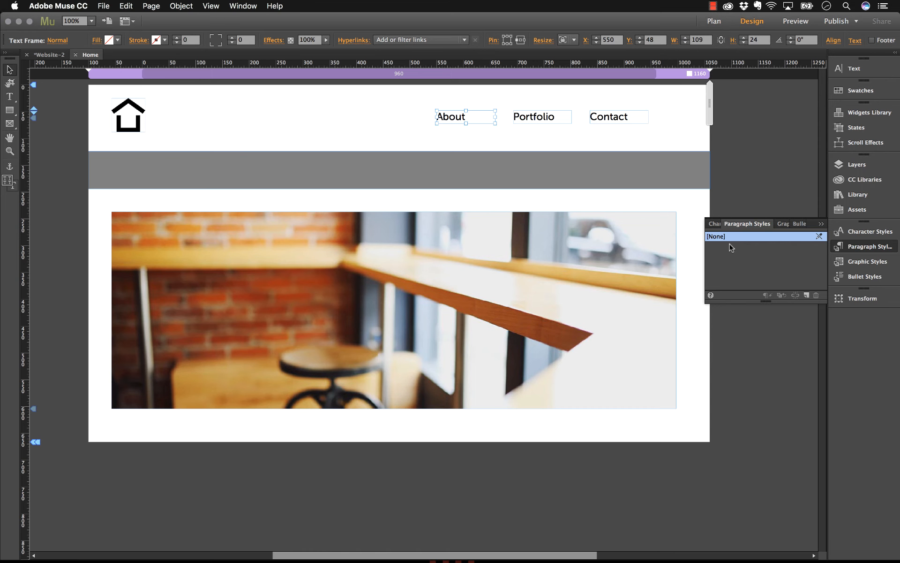
{"action": "left_click", "coordinate": [853, 247]}
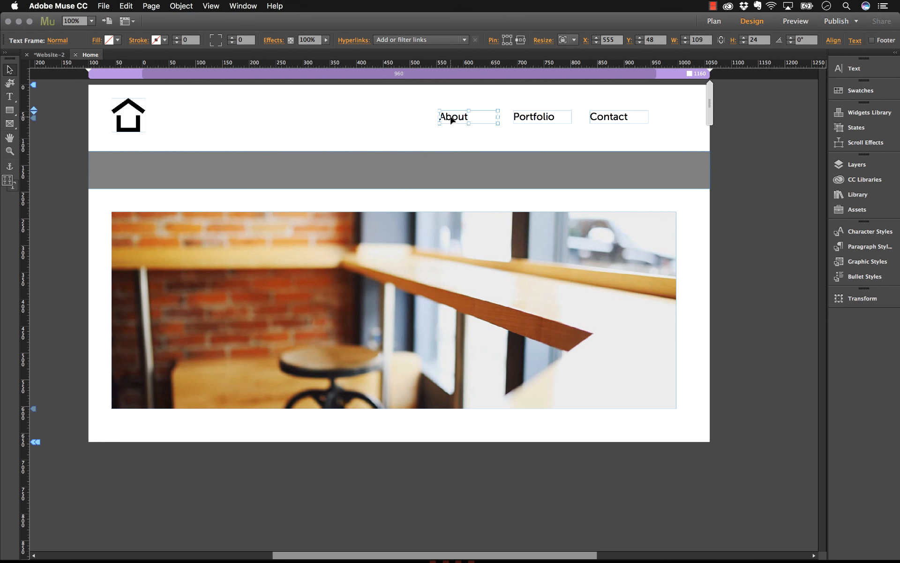
- Move the About text frame out of the header to well below the hero image, at about Y 960
{"action": "left_click_drag", "start_coordinate": [450, 121], "coordinate": [405, 553]}
{"action": "scroll", "coordinate": [405, 422], "scroll_direction": "down", "scroll_amount": 3}
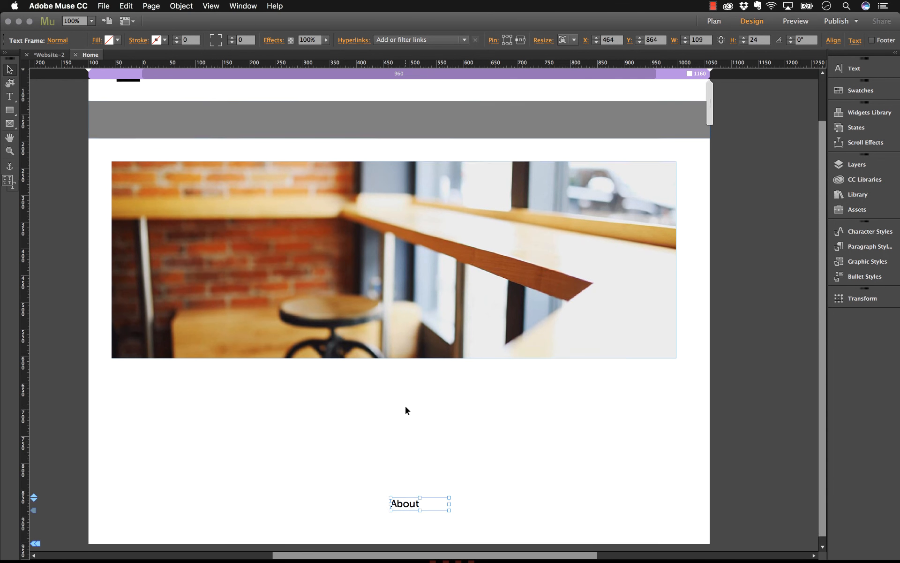
{"action": "scroll", "coordinate": [406, 407], "scroll_direction": "down", "scroll_amount": 1}
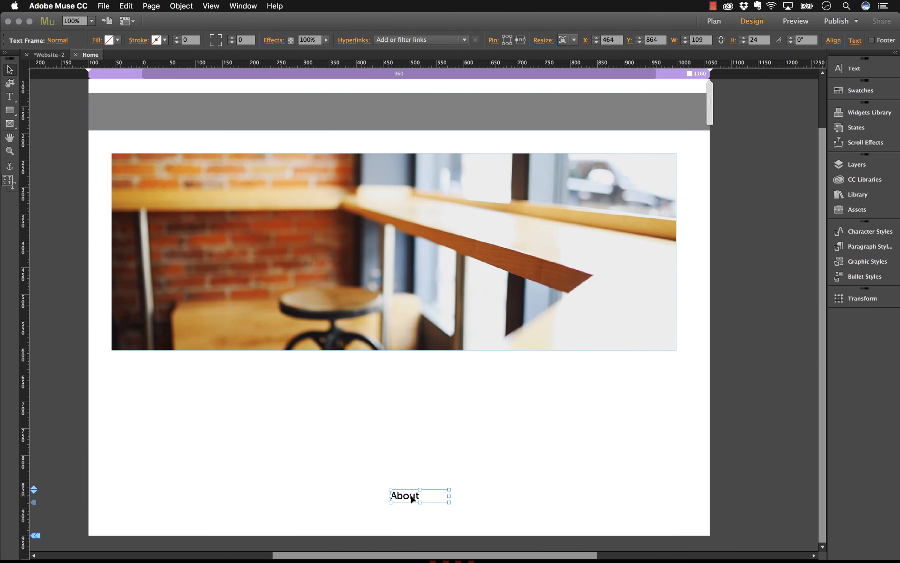
{"action": "left_click_drag", "start_coordinate": [408, 500], "coordinate": [399, 548]}
{"action": "left_click", "coordinate": [414, 458]}
- Extend the bottom of the Home page to a minimum height of about 1660 px
{"action": "scroll", "coordinate": [414, 458], "scroll_direction": "down", "scroll_amount": 3}
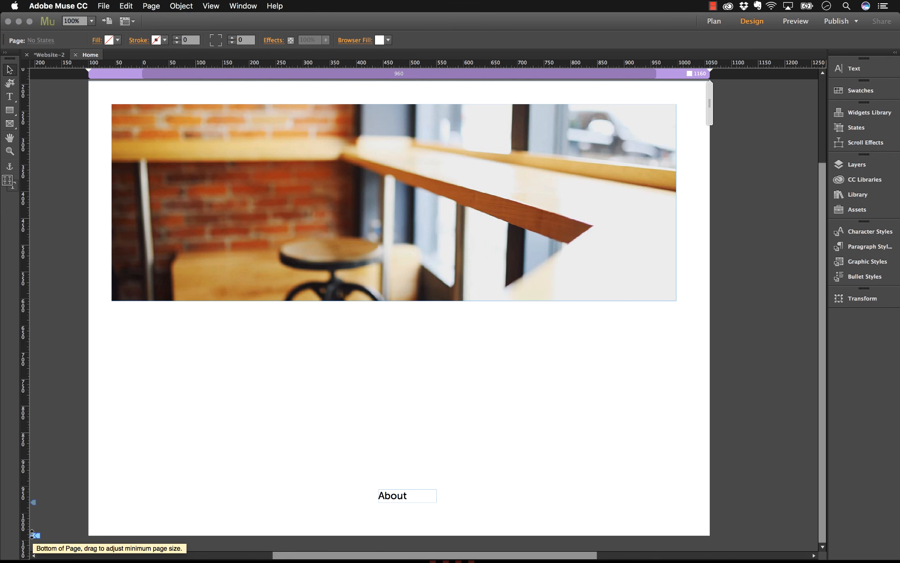
{"action": "left_click_drag", "start_coordinate": [31, 535], "coordinate": [29, 556]}
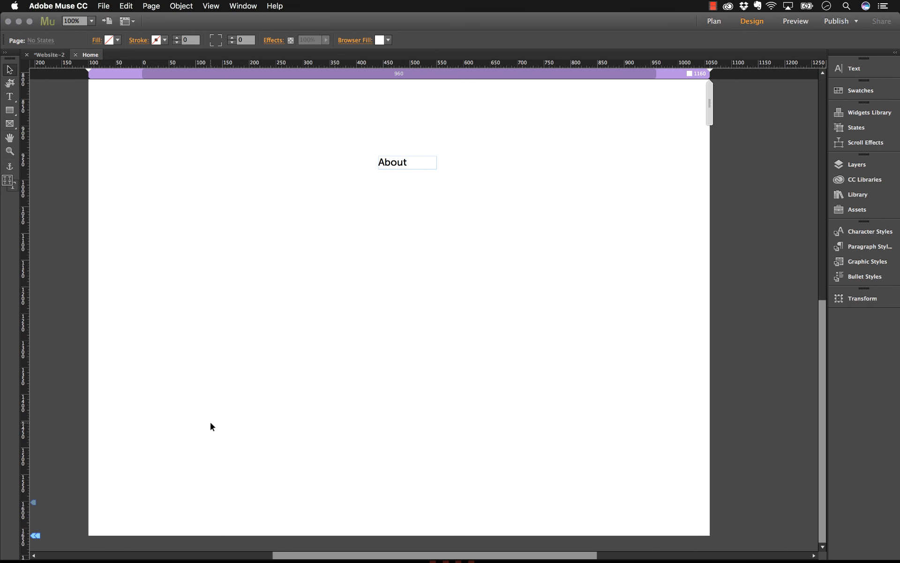
{"action": "scroll", "coordinate": [209, 426], "scroll_direction": "up", "scroll_amount": 15}
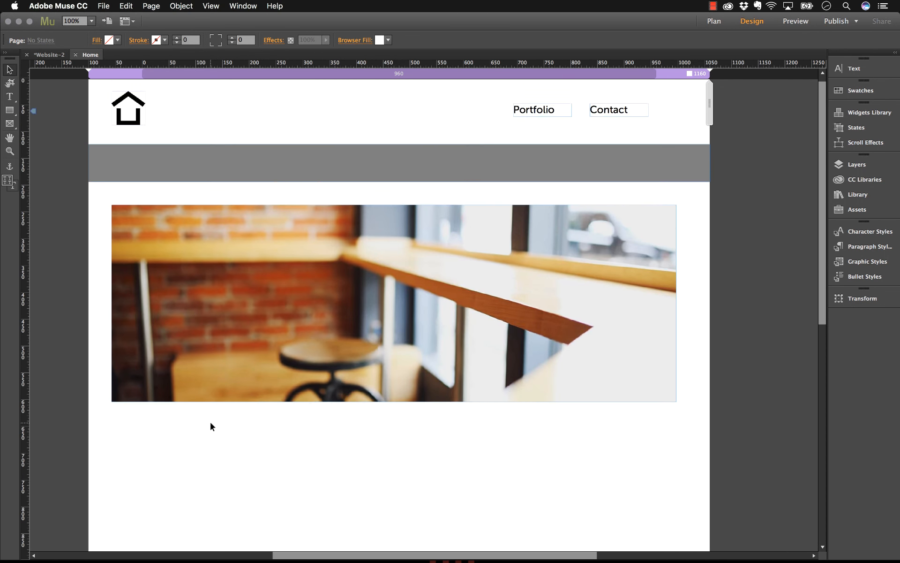